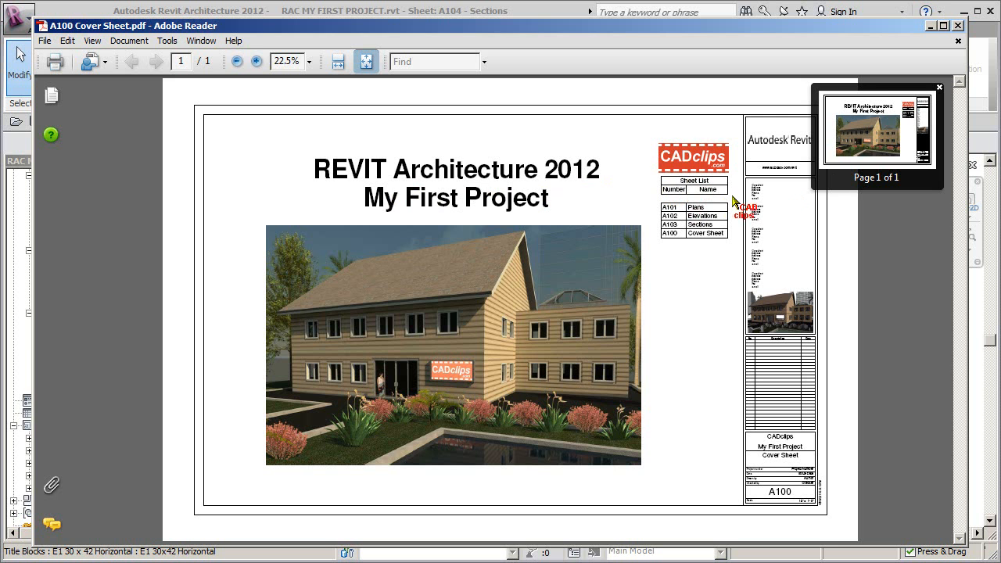
# Step: Examine the sheet list area of the cover sheet PDF up close and restore the full-page view
pyautogui.click(909, 112)
pyautogui.moveTo(897, 119); pyautogui.dragTo(914, 115)
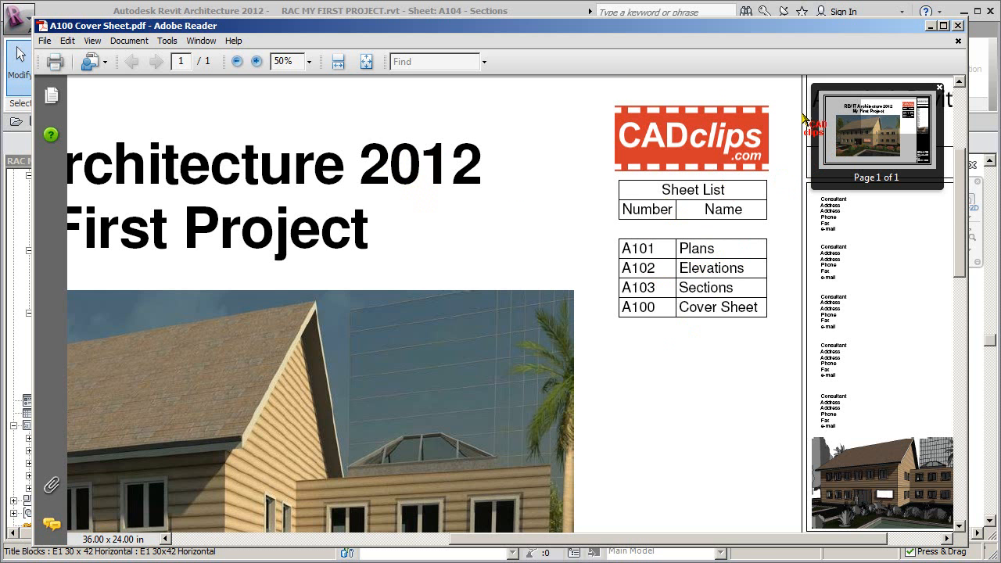
pyautogui.click(365, 64)
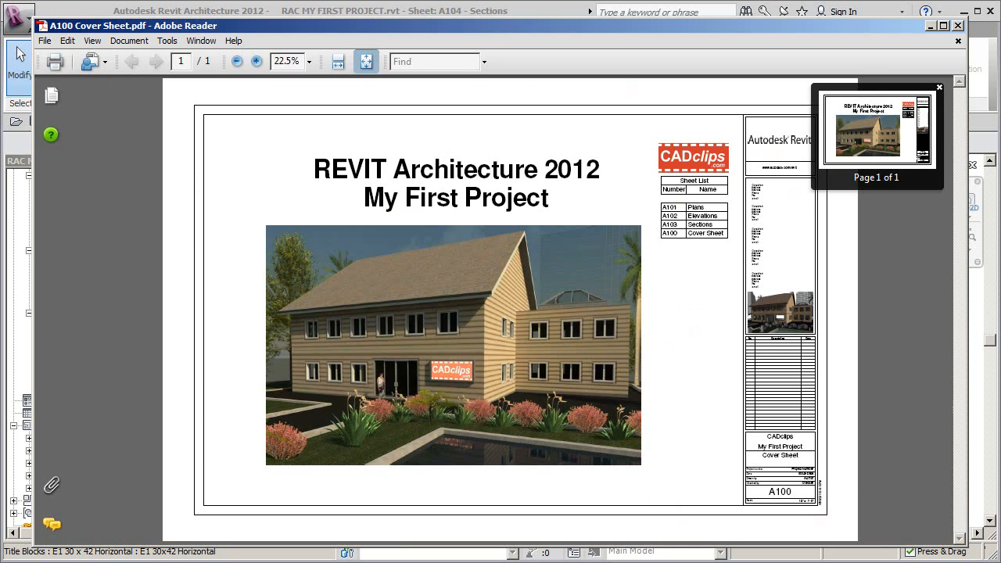
# Step: Switch to Revit Architecture, open the sheet A100 - Cover Sheet and save the project
pyautogui.hotkey('alt', 'Tab')
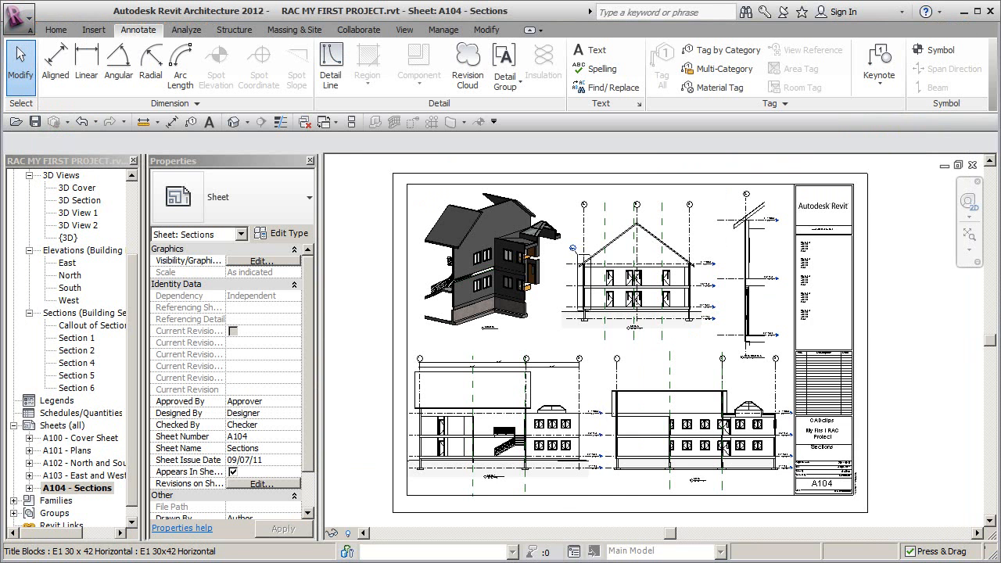
pyautogui.doubleClick(83, 439)
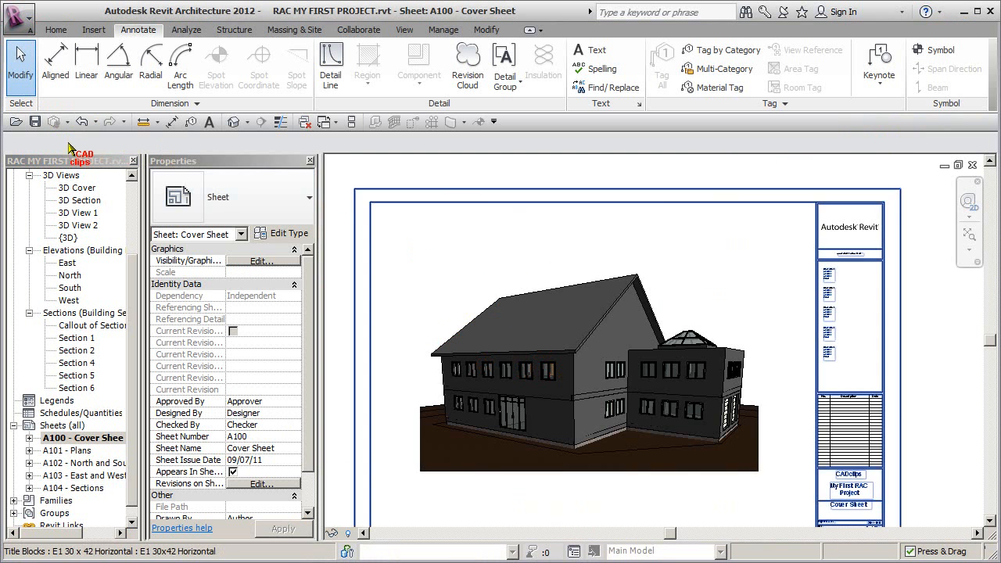
pyautogui.click(34, 121)
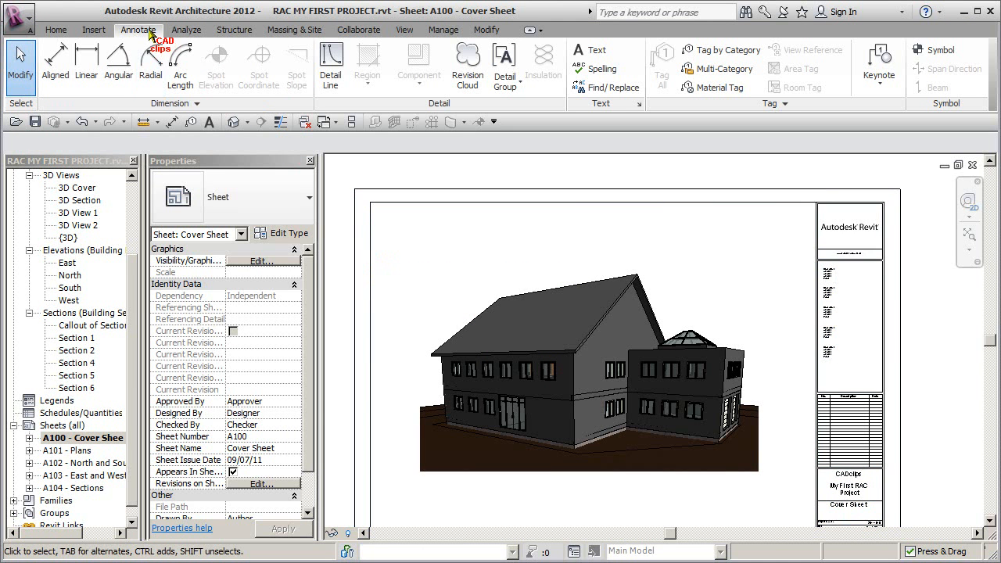
# Step: Start the Text command on the cover sheet and check which text types are available
pyautogui.rightClick(595, 50)
pyautogui.click(649, 59)
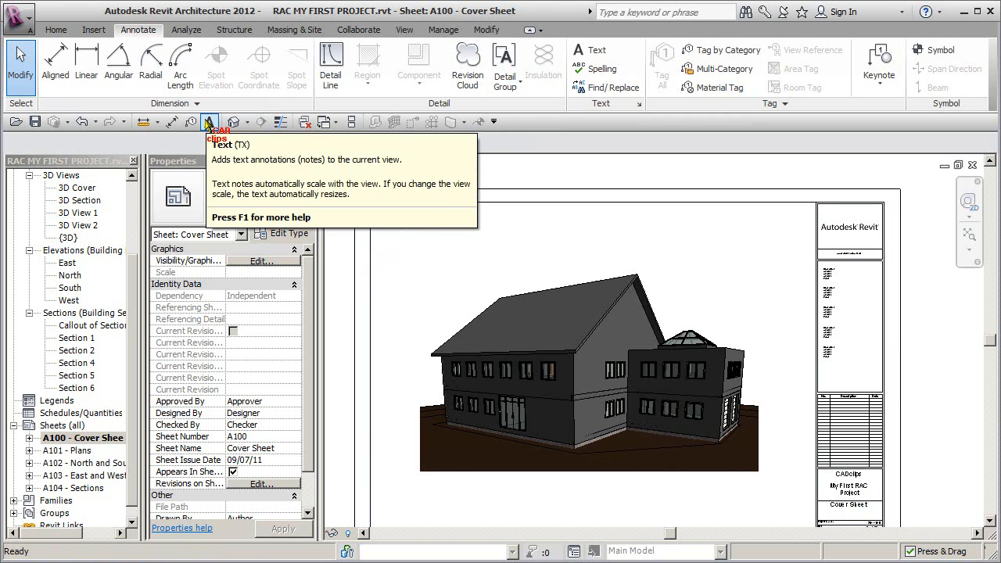
pyautogui.click(208, 123)
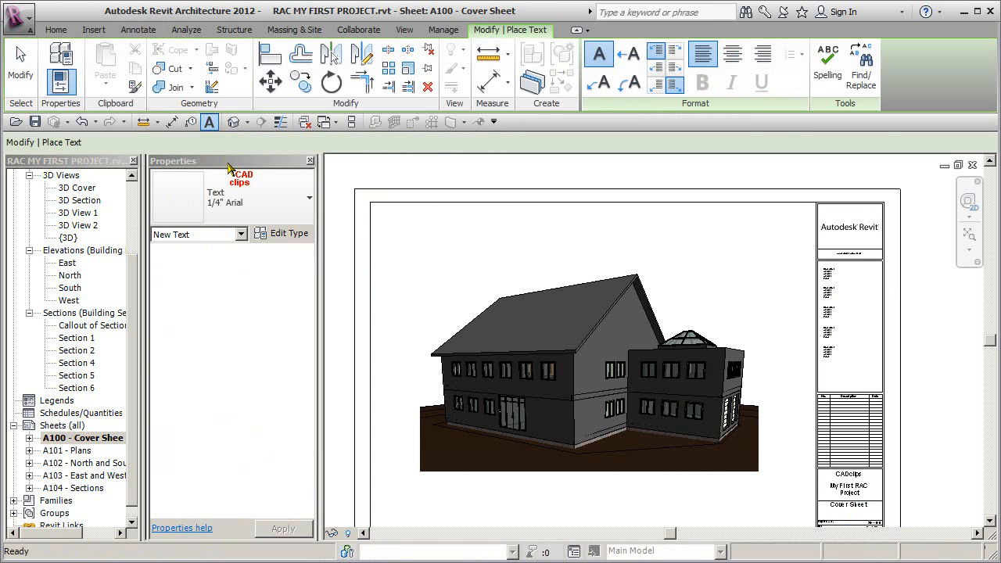
pyautogui.click(310, 199)
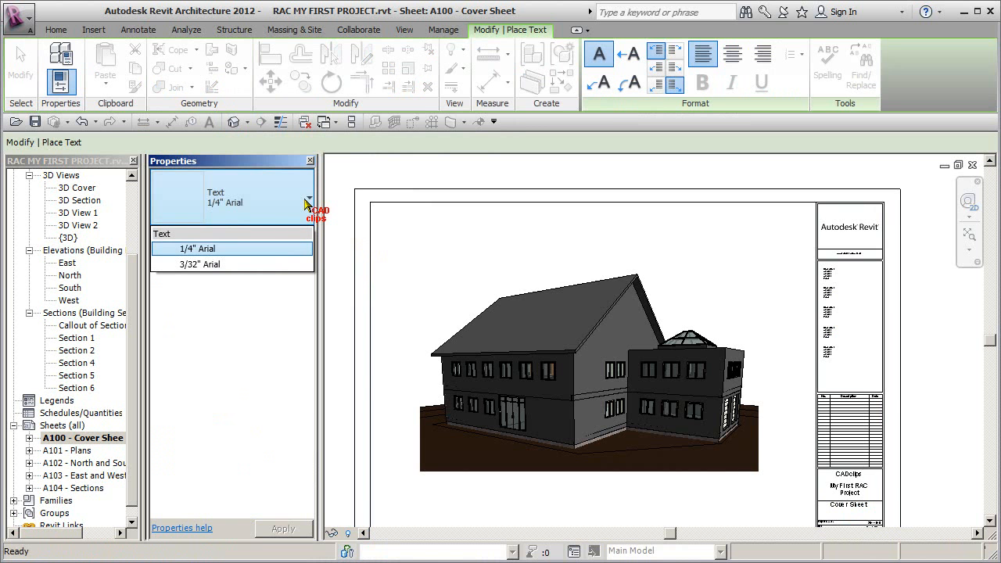
pyautogui.click(308, 202)
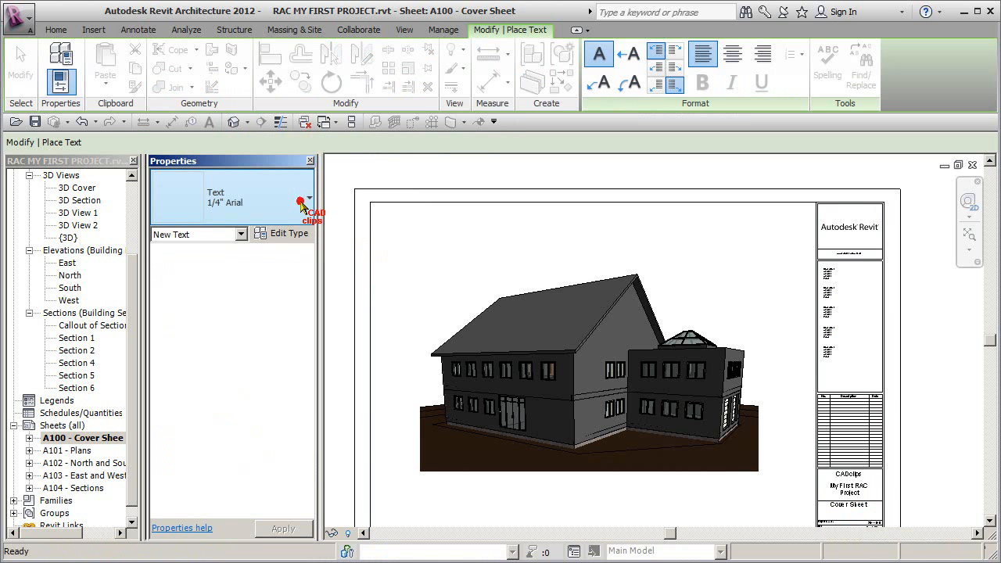
# Step: Review the background and leader arrowhead options of the 1/4" Arial text type and duplicate it as 1" Arial
pyautogui.click(283, 235)
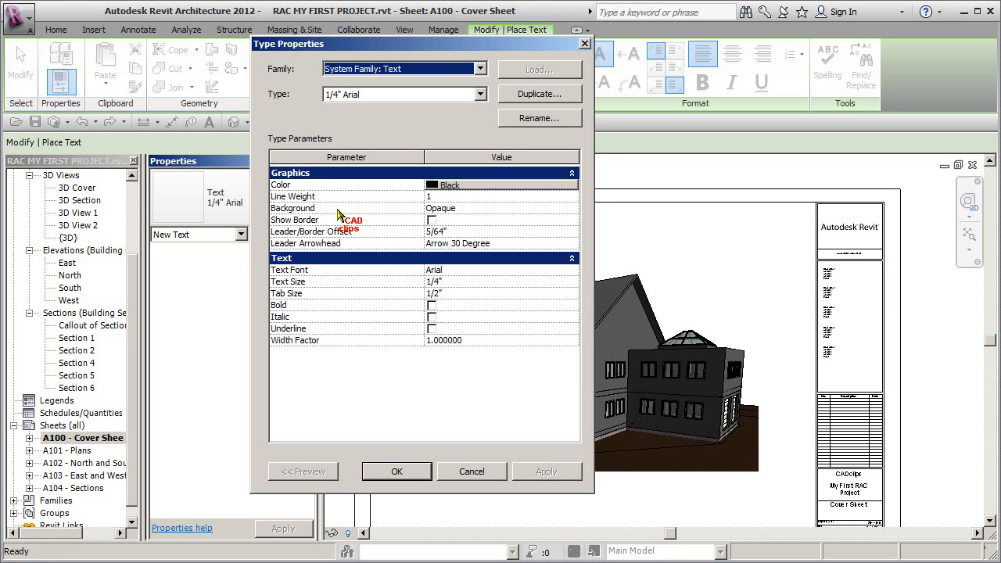
pyautogui.click(574, 208)
pyautogui.click(573, 208)
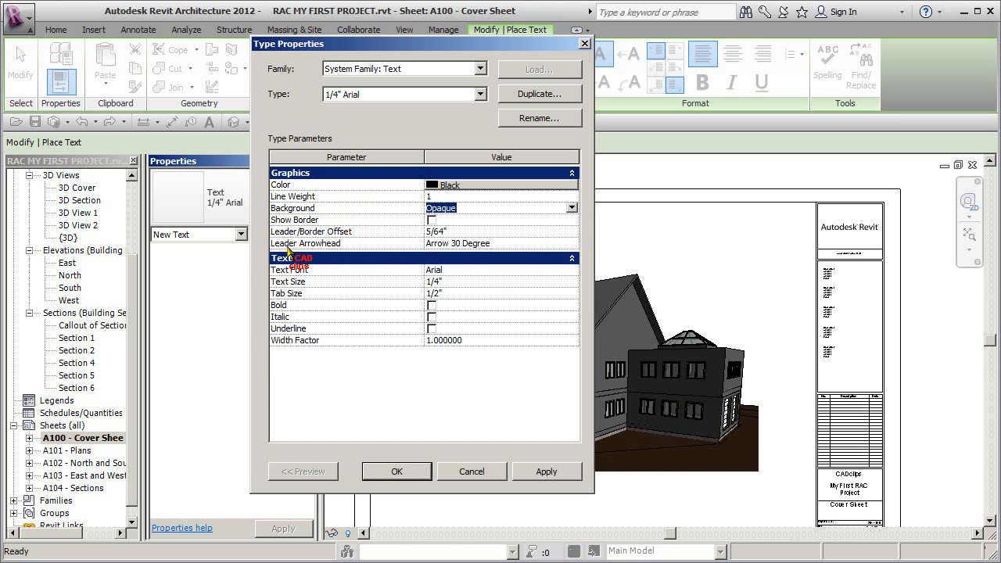
pyautogui.click(575, 243)
pyautogui.click(575, 243)
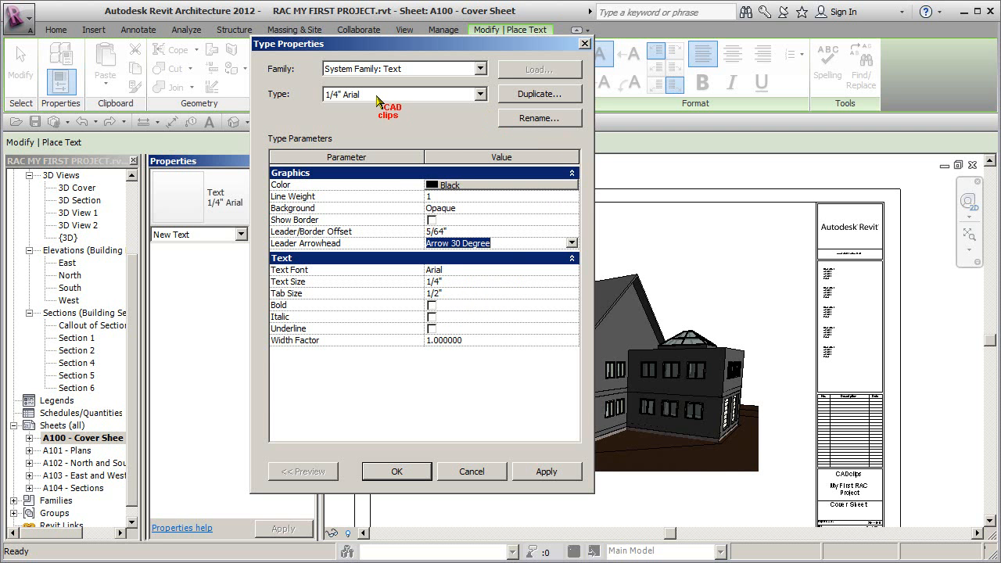
pyautogui.click(547, 94)
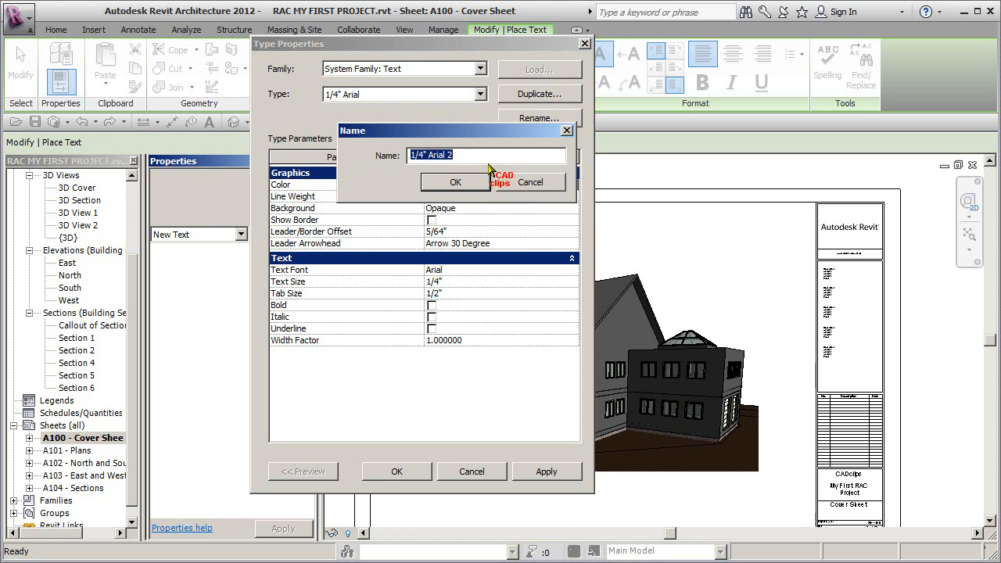
pyautogui.write('1" Ari')
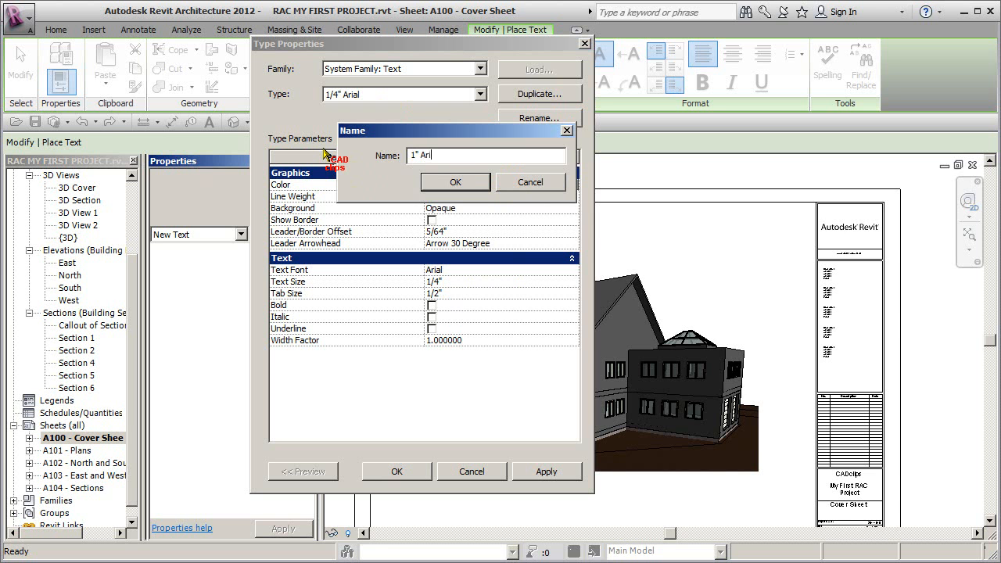
pyautogui.write('al')
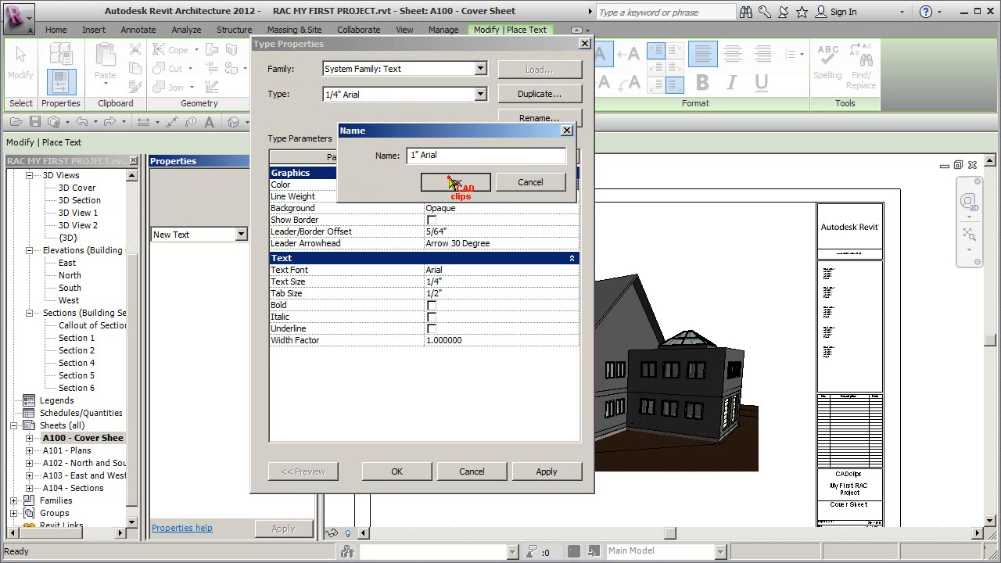
pyautogui.click(456, 182)
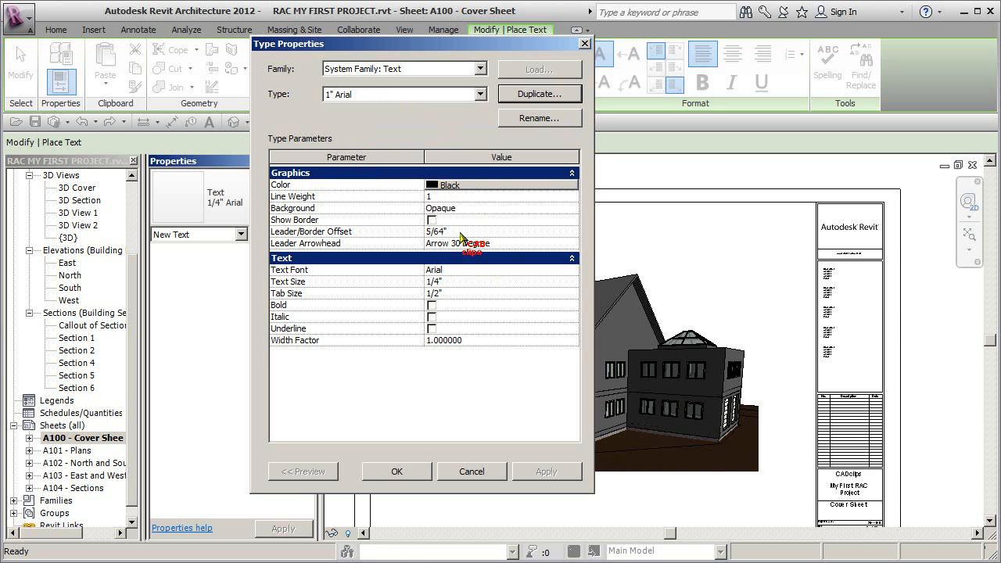
# Step: Set the new text type's text size to 1" and its width factor to .9
pyautogui.click(467, 283)
pyautogui.write('1"')
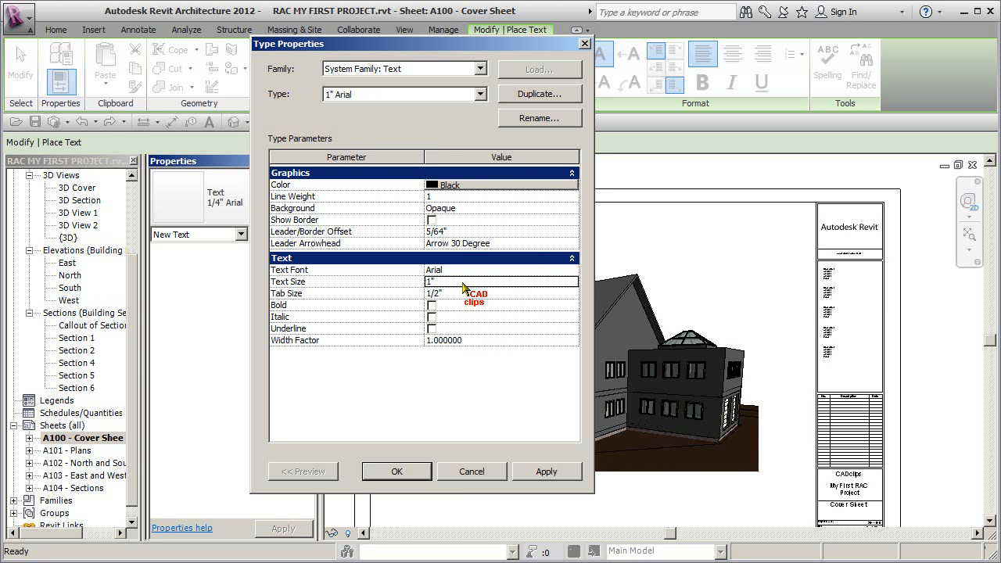
pyautogui.click(469, 338)
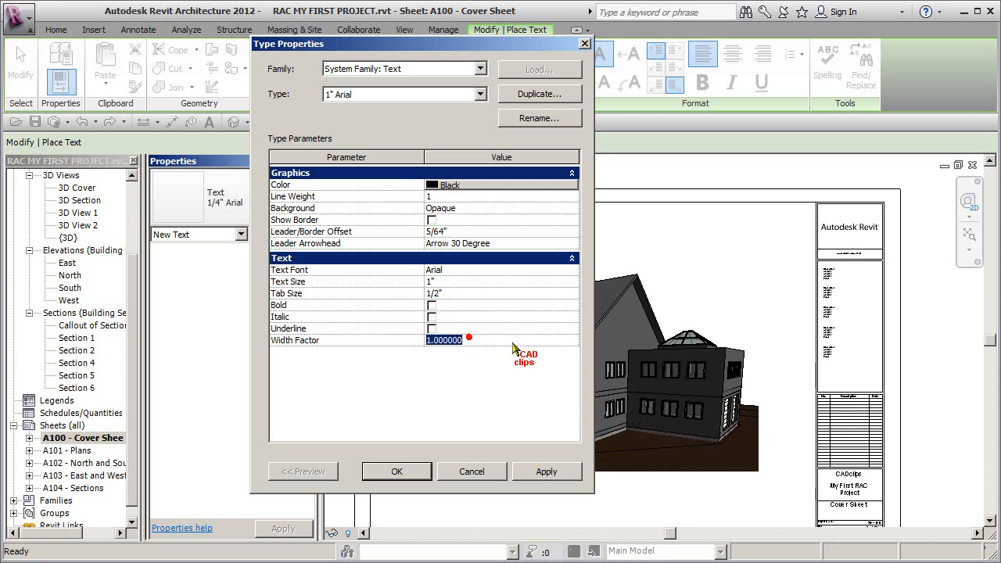
pyautogui.write('.9')
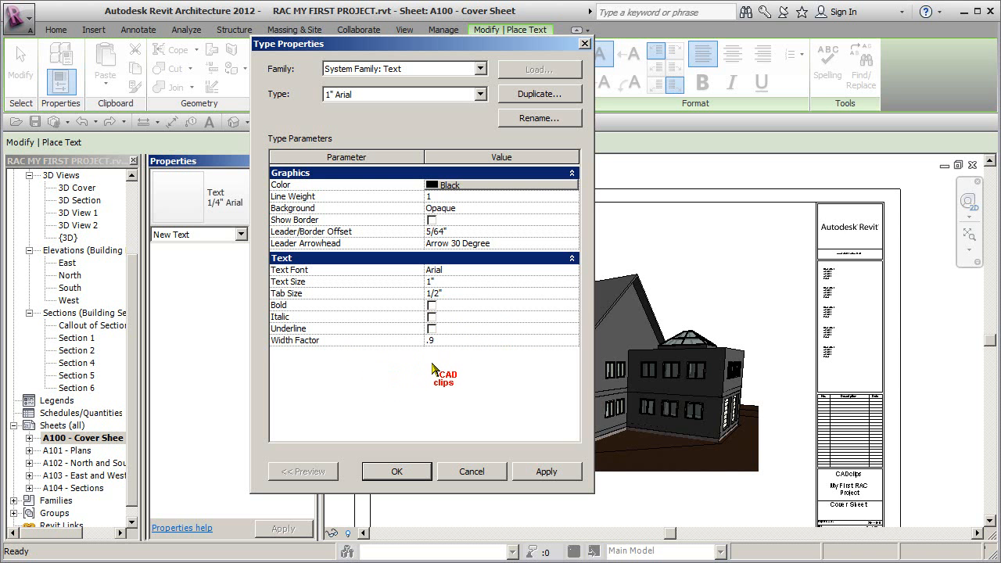
pyautogui.click(396, 471)
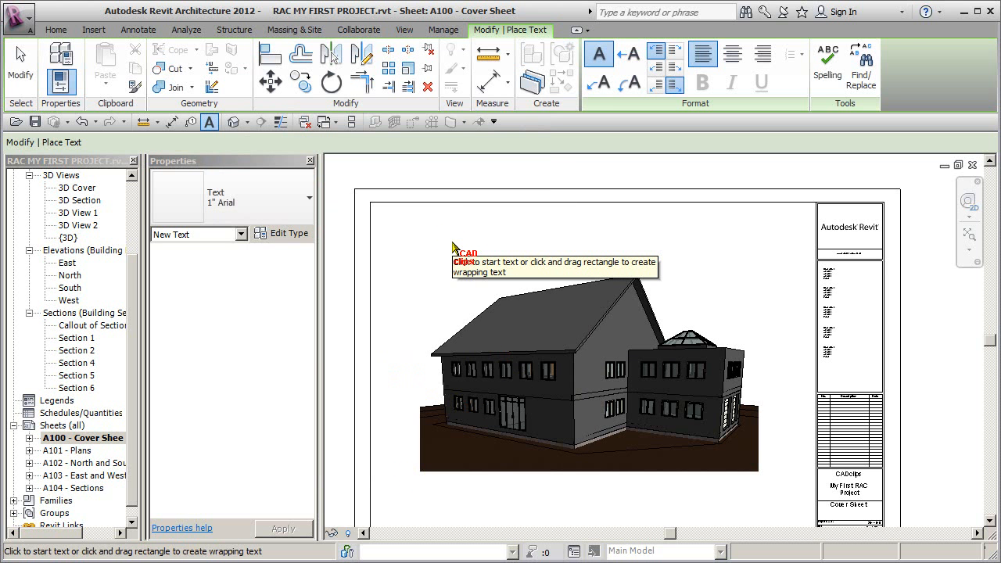
# Step: Place a center-aligned text note above the building view reading "REVIT Architecture 2012" and "My First Project" on two lines
pyautogui.moveTo(432, 221); pyautogui.dragTo(781, 272)
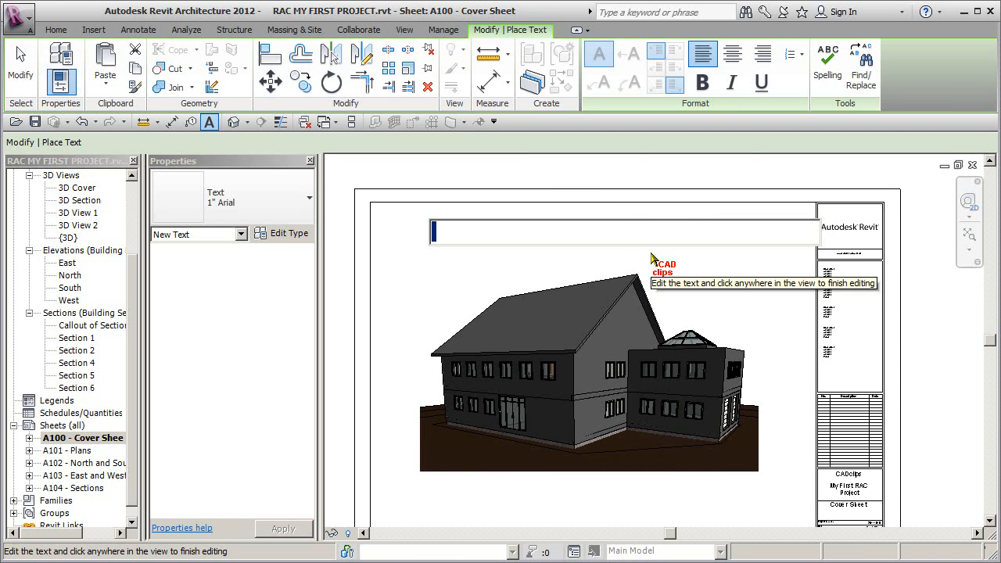
pyautogui.click(733, 55)
pyautogui.write('REVIT ')
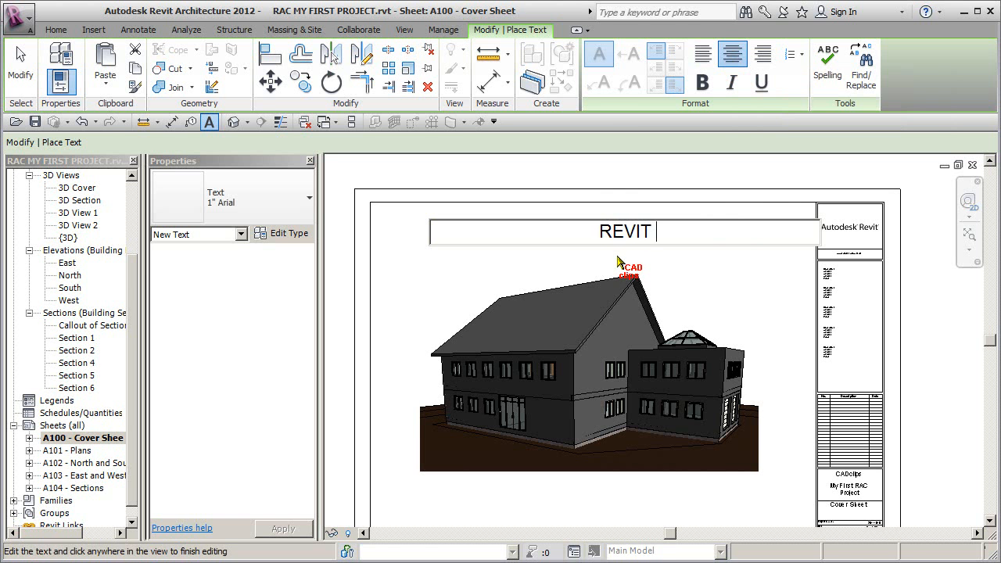
pyautogui.write('Arch')
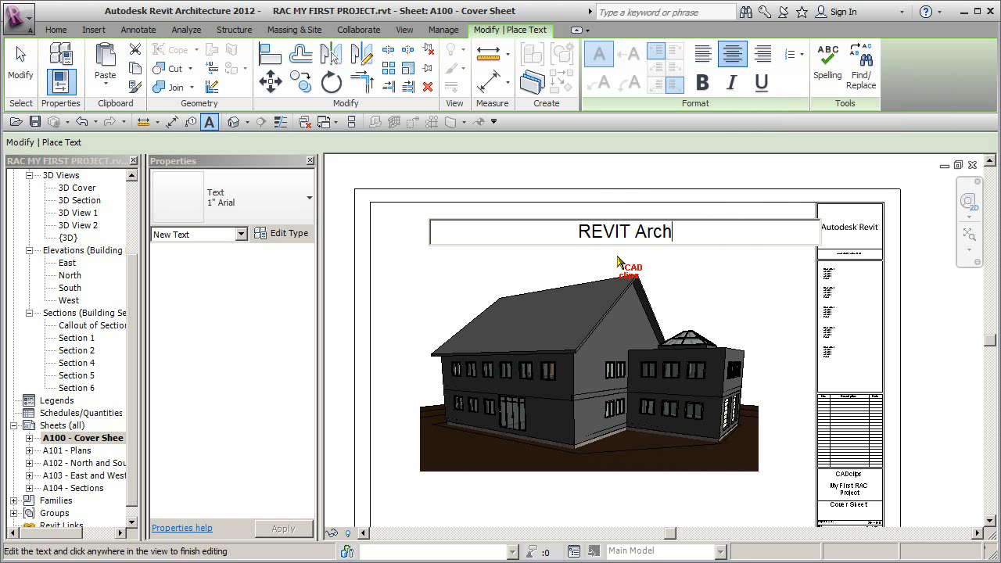
pyautogui.write('itecture')
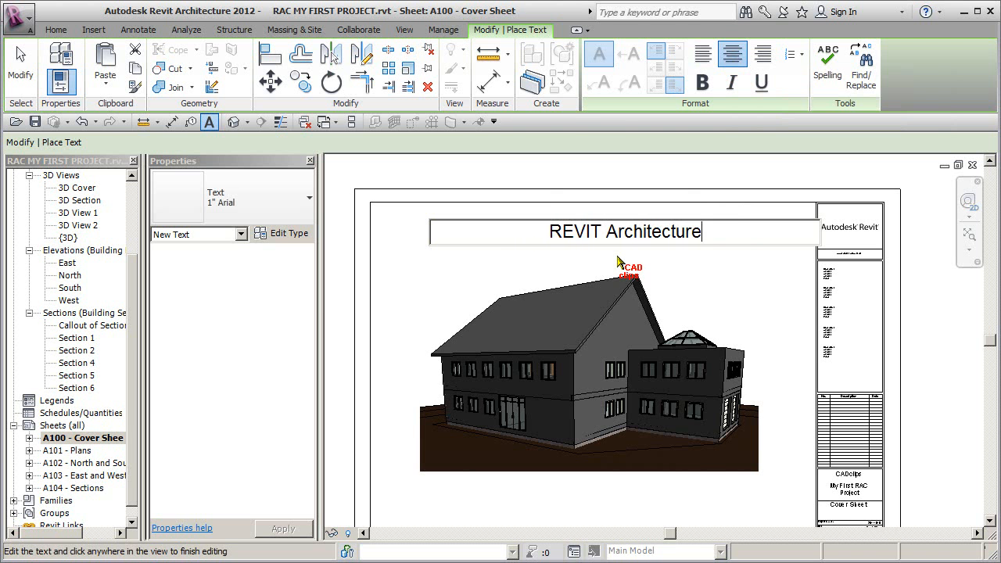
pyautogui.write(' 2012')
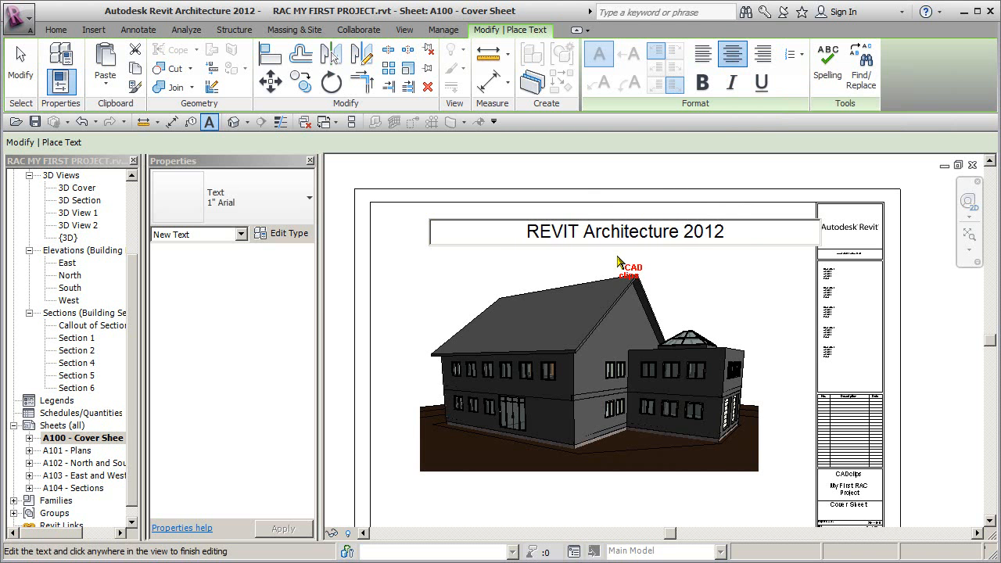
pyautogui.press('Return')
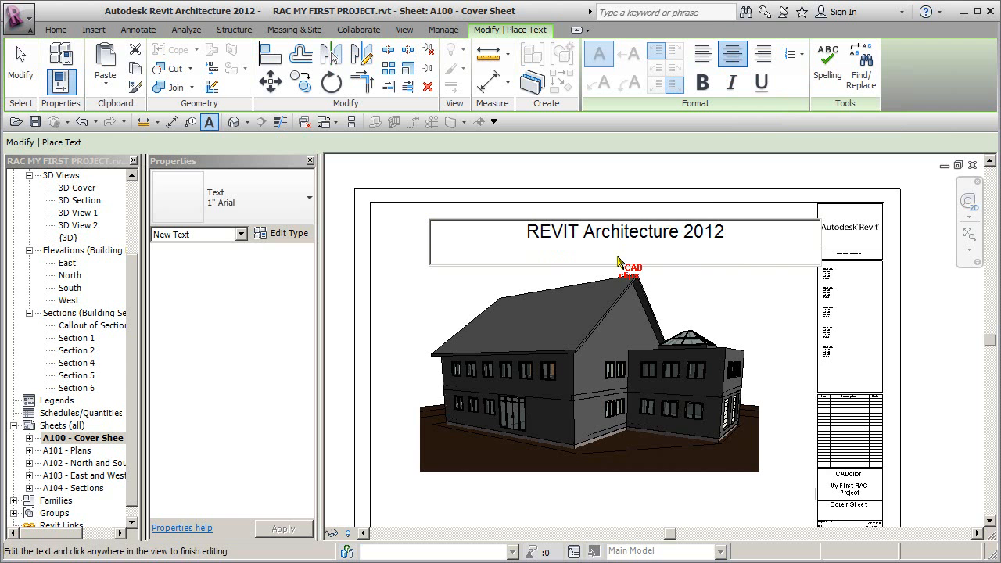
pyautogui.write('My First Project')
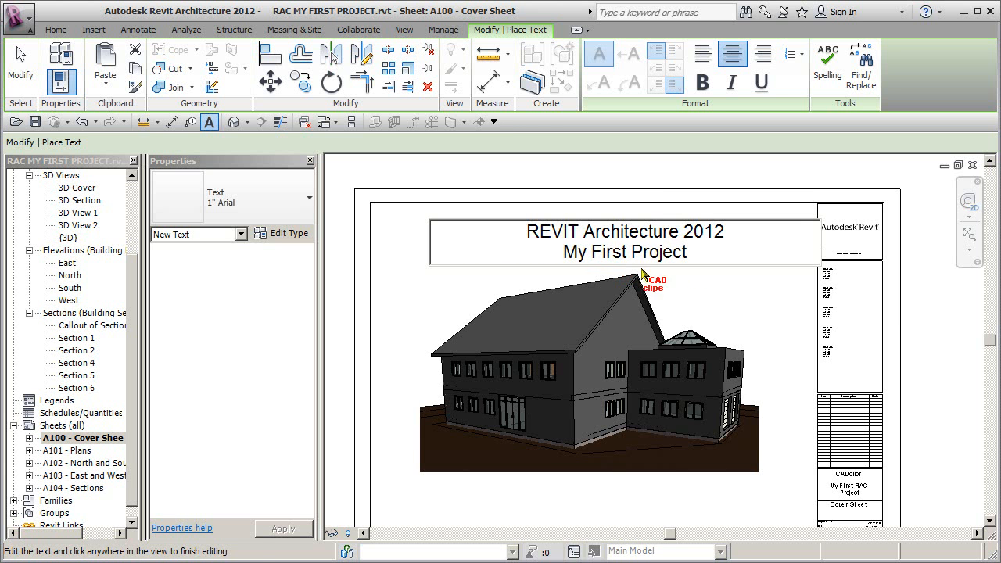
pyautogui.click(763, 173)
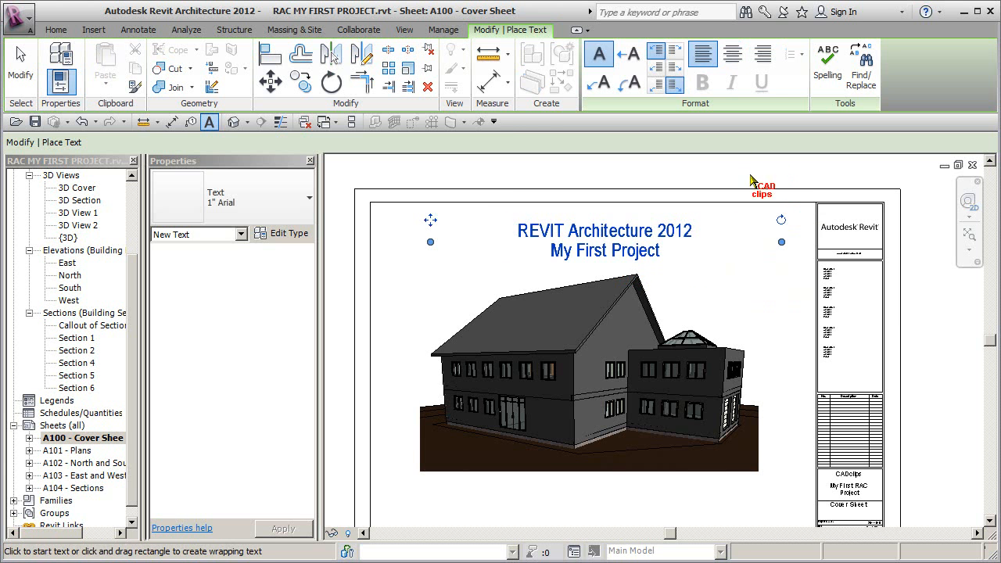
# Step: Nudge the title text note to the left and narrow its text box around the two lines
pyautogui.click(661, 254)
pyautogui.press('Left')
pyautogui.press('Left')
pyautogui.press('Left')
pyautogui.press('Left')
pyautogui.press('Left')
pyautogui.press('Left')
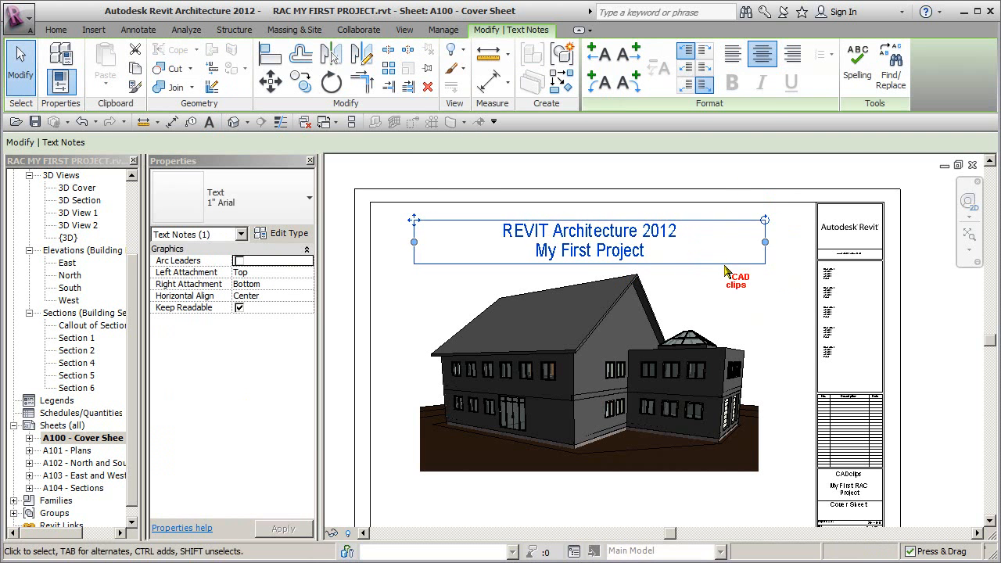
pyautogui.moveTo(767, 241); pyautogui.dragTo(713, 247)
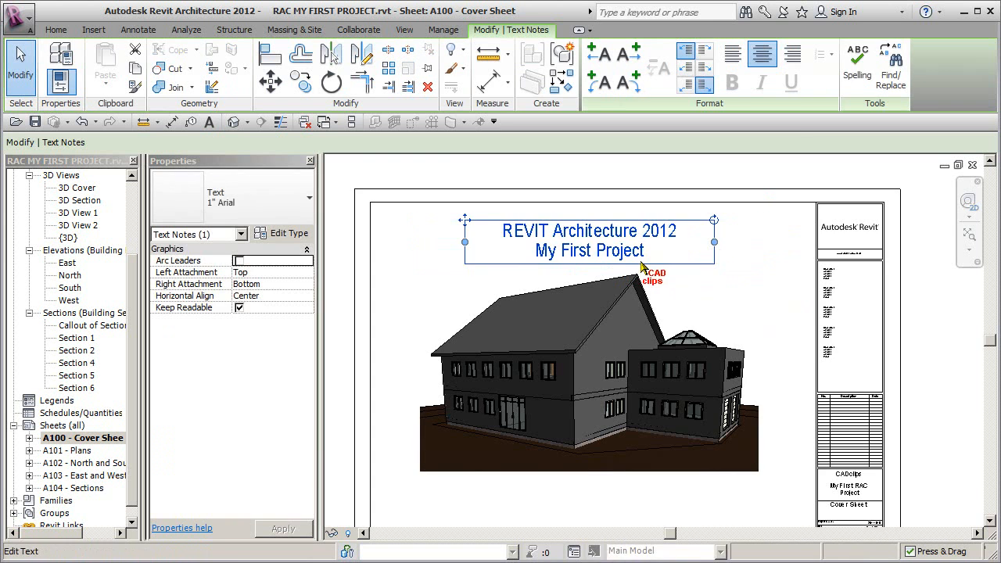
# Step: Make the title's 1" Arial text type bold and set its text size to 1.1"
pyautogui.scroll(2, 620, 257)
pyautogui.click(290, 234)
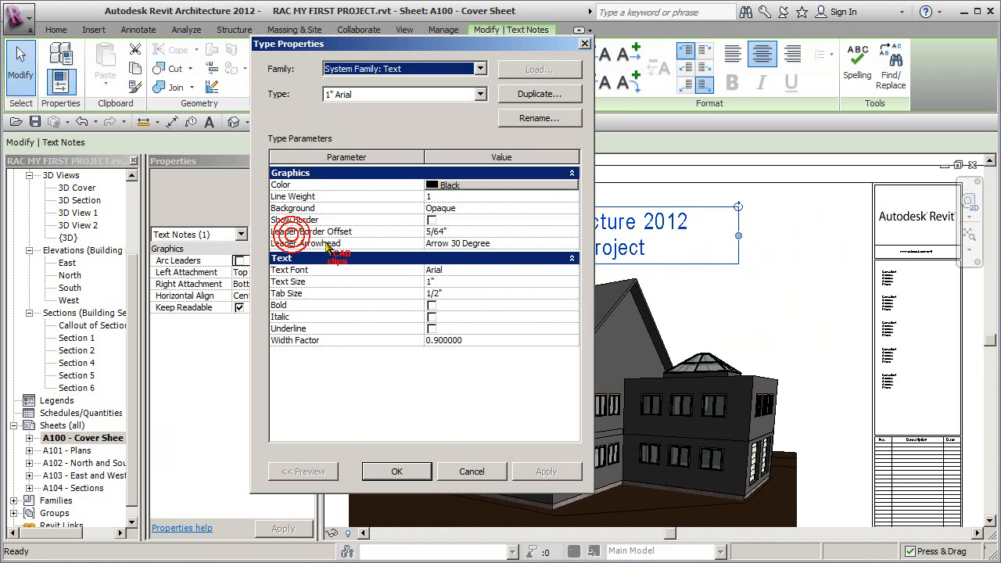
pyautogui.click(431, 305)
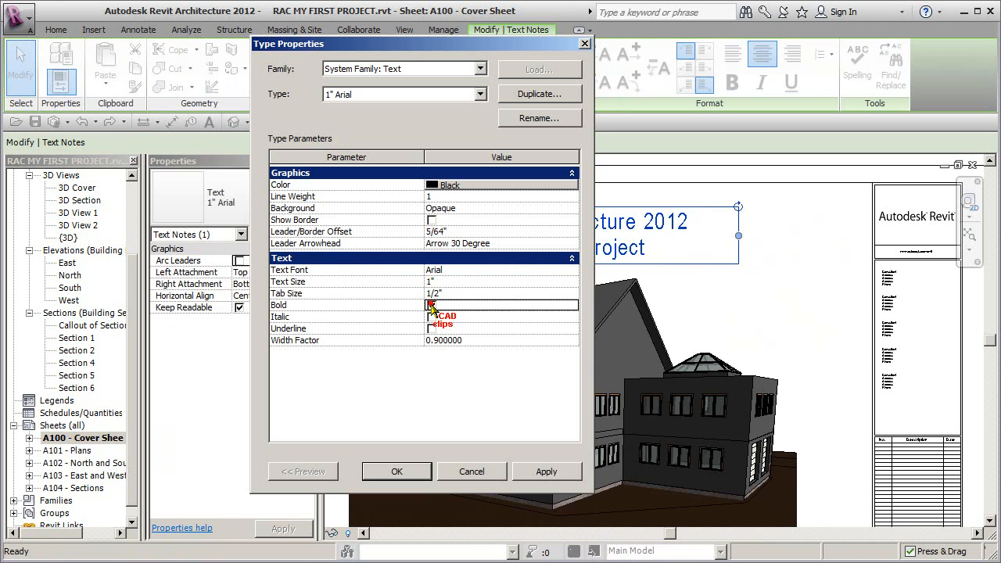
pyautogui.click(463, 283)
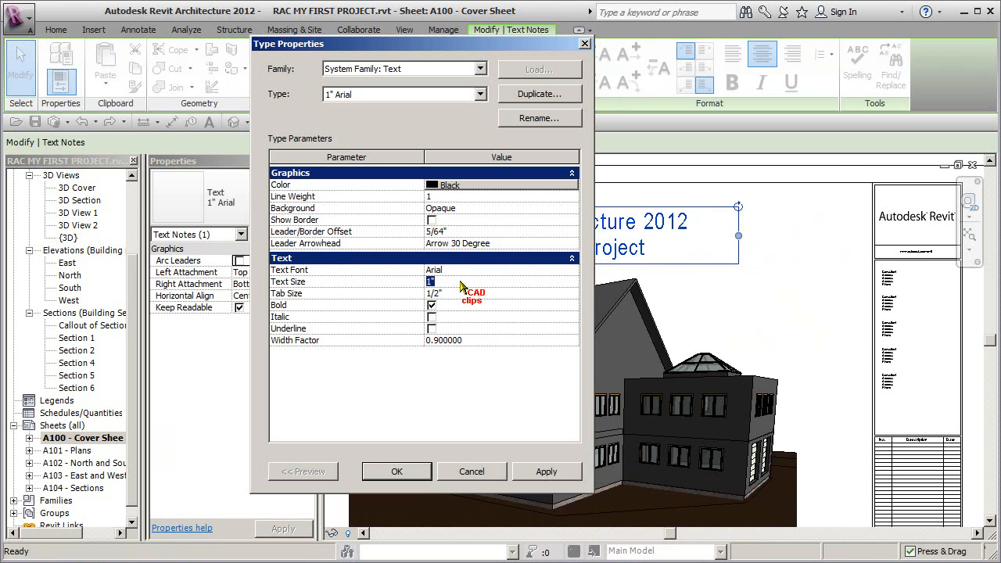
pyautogui.write('1.1"')
pyautogui.click(546, 471)
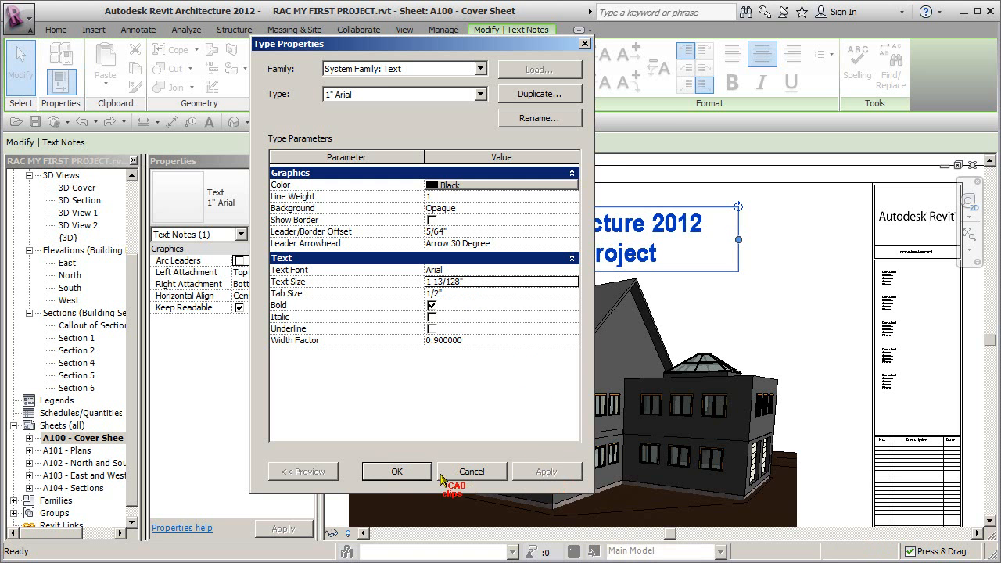
pyautogui.click(397, 472)
pyautogui.click(813, 270)
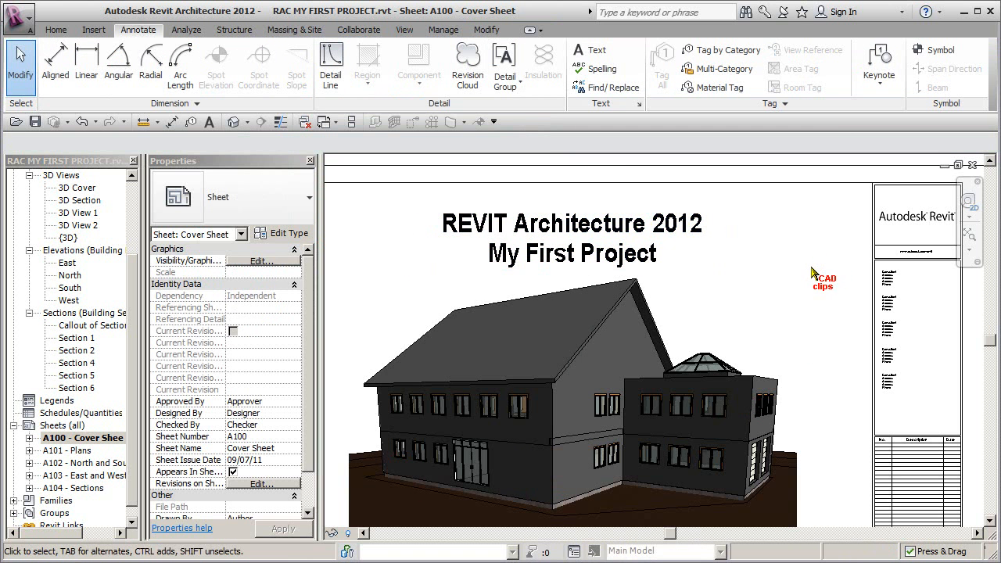
# Step: Examine the font choices in the type properties of the title's 1" Arial text, leaving the type unchanged
pyautogui.scroll(-3, 813, 269)
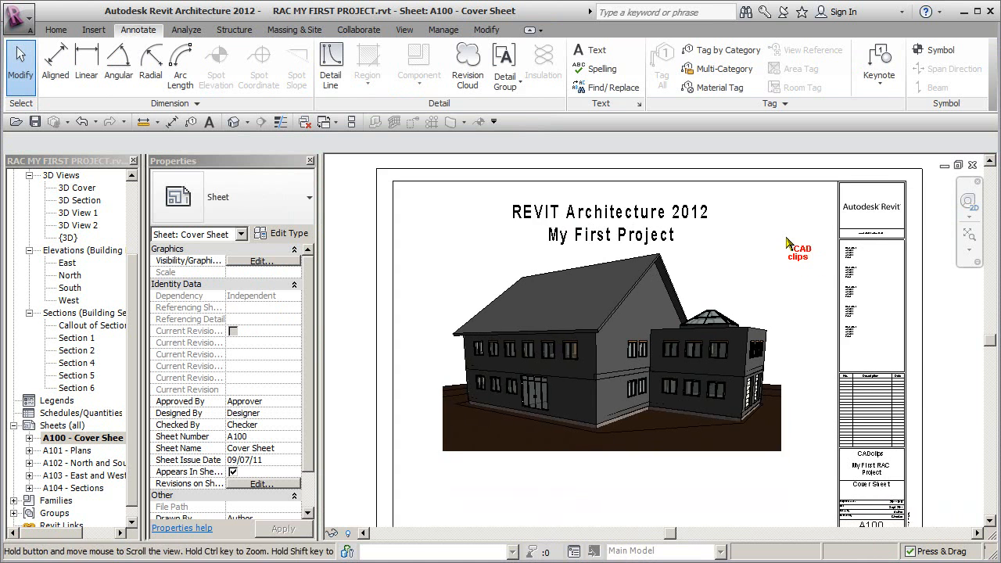
pyautogui.click(696, 203)
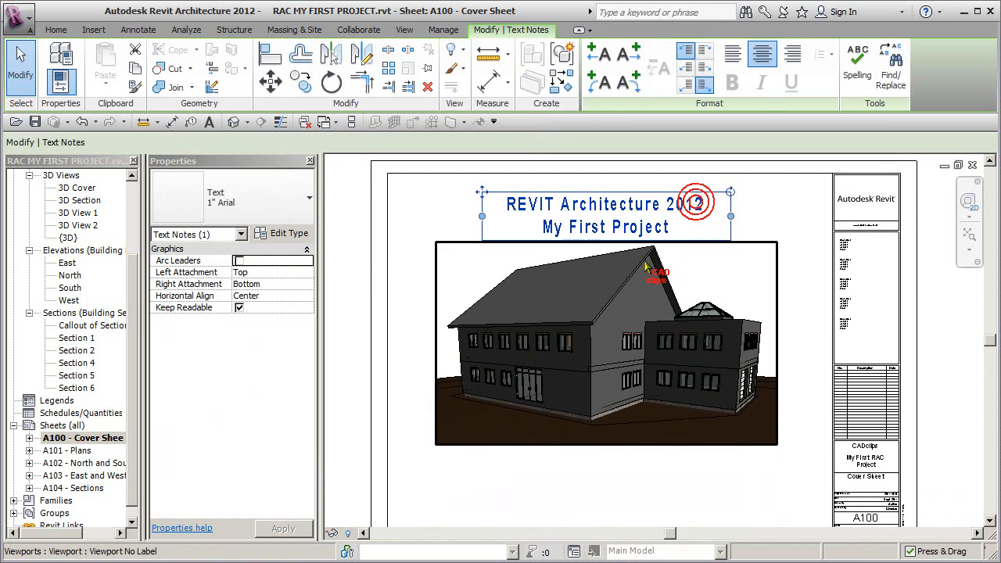
pyautogui.click(291, 233)
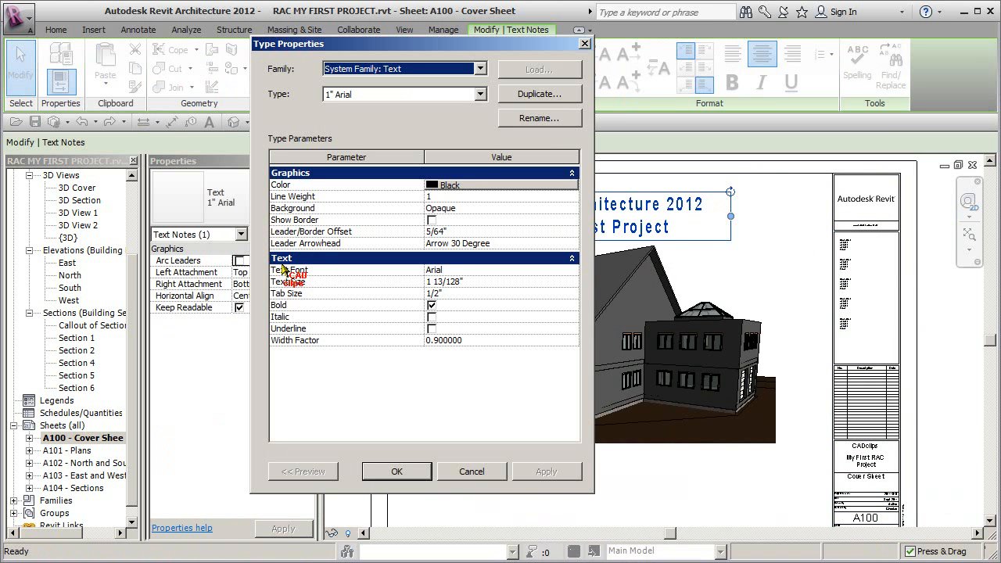
pyautogui.click(575, 270)
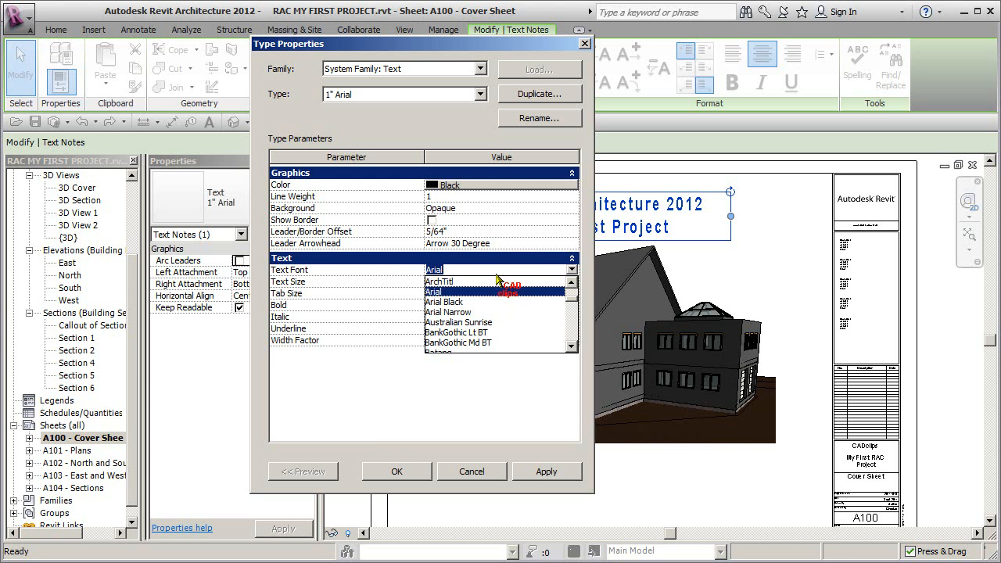
pyautogui.click(465, 474)
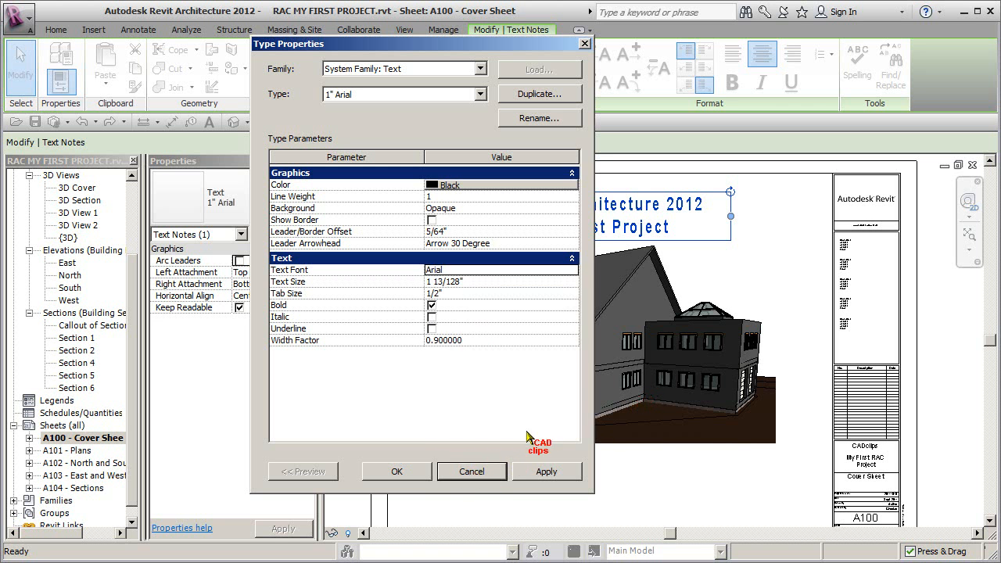
pyautogui.click(481, 469)
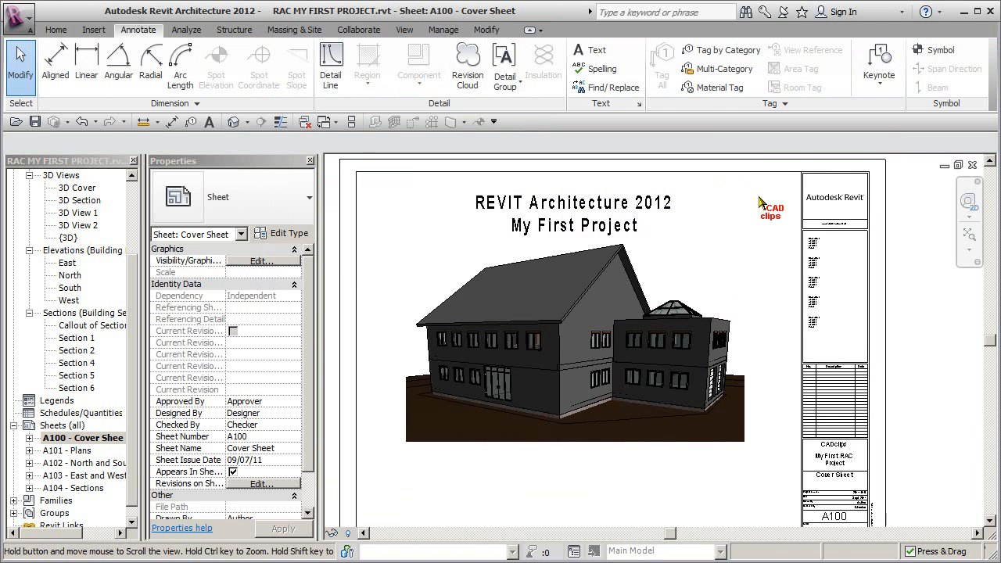
# Step: Nudge the 3D Cover viewport down on the sheet to leave more space below the title
pyautogui.scroll(-2, 759, 302)
pyautogui.click(673, 296)
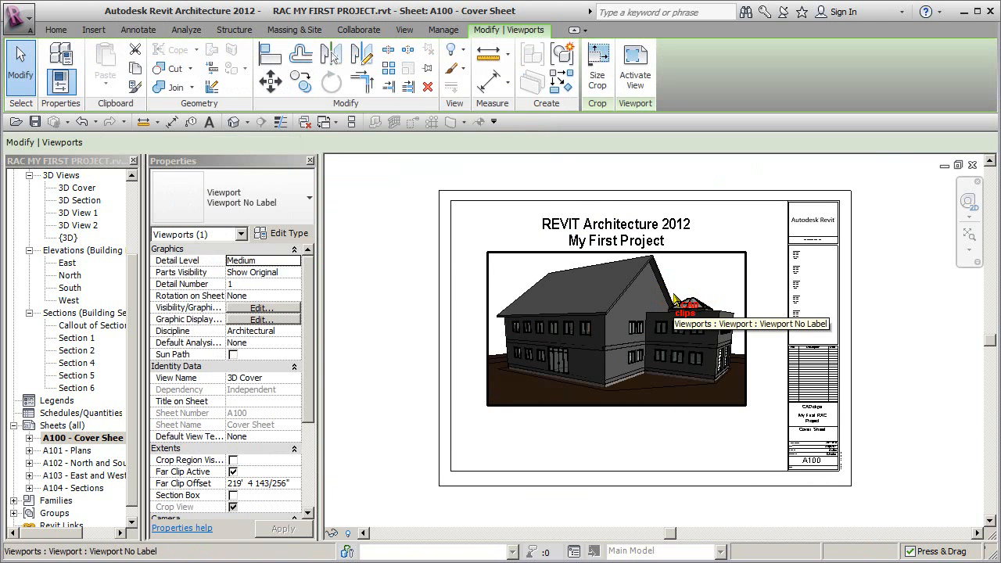
pyautogui.press('Down')
pyautogui.press('Down')
pyautogui.press('Down')
pyautogui.press('Down')
pyautogui.press('Down')
pyautogui.press('Down')
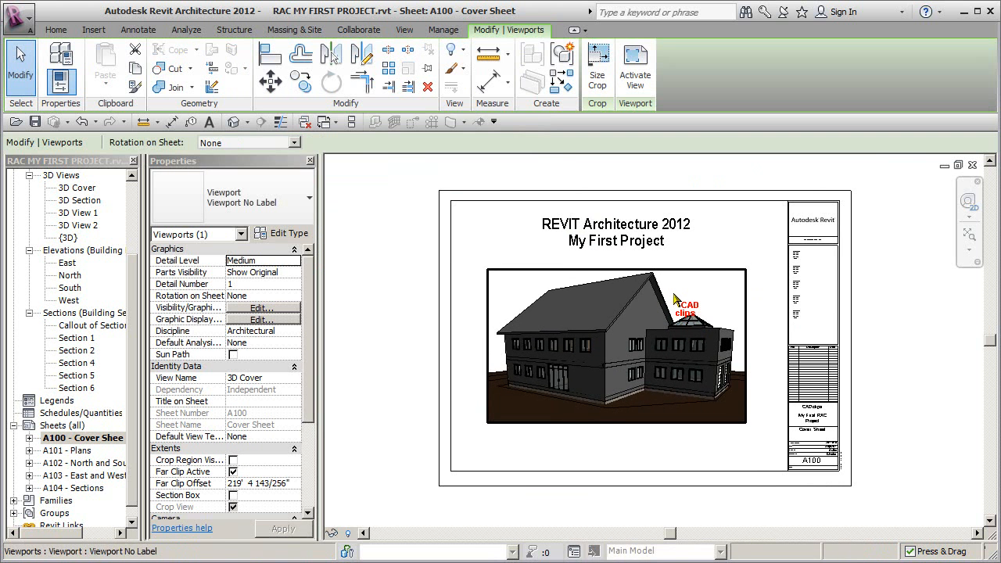
pyautogui.press('Down')
pyautogui.press('Down')
pyautogui.press('Down')
pyautogui.press('Down')
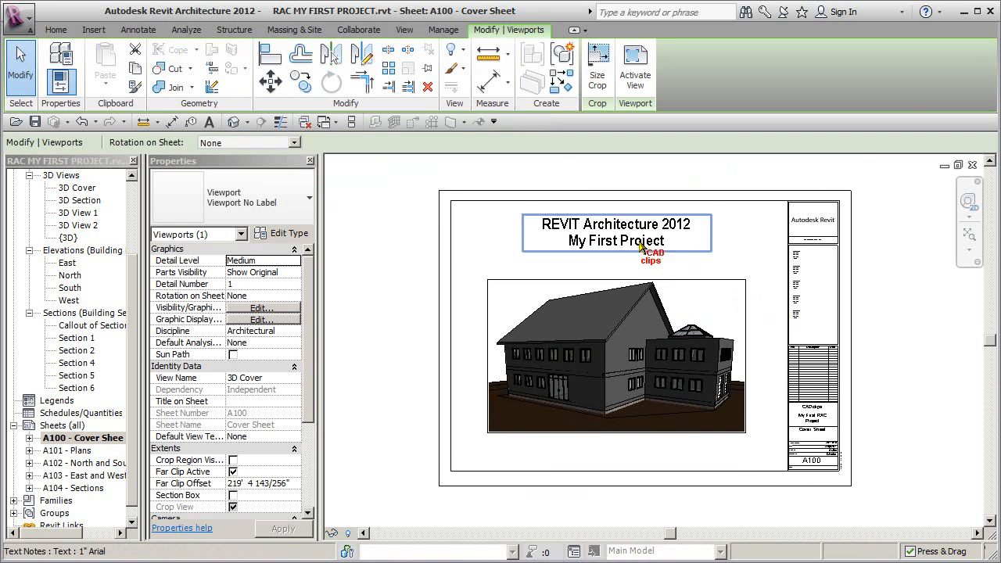
# Step: Nudge the two-line title text note slightly down toward the building view and deselect it
pyautogui.click(640, 247)
pyautogui.press('Down')
pyautogui.press('Down')
pyautogui.press('Down')
pyautogui.press('Down')
pyautogui.click(878, 247)
pyautogui.moveTo(877, 247); pyautogui.dragTo(846, 245, button='middle')
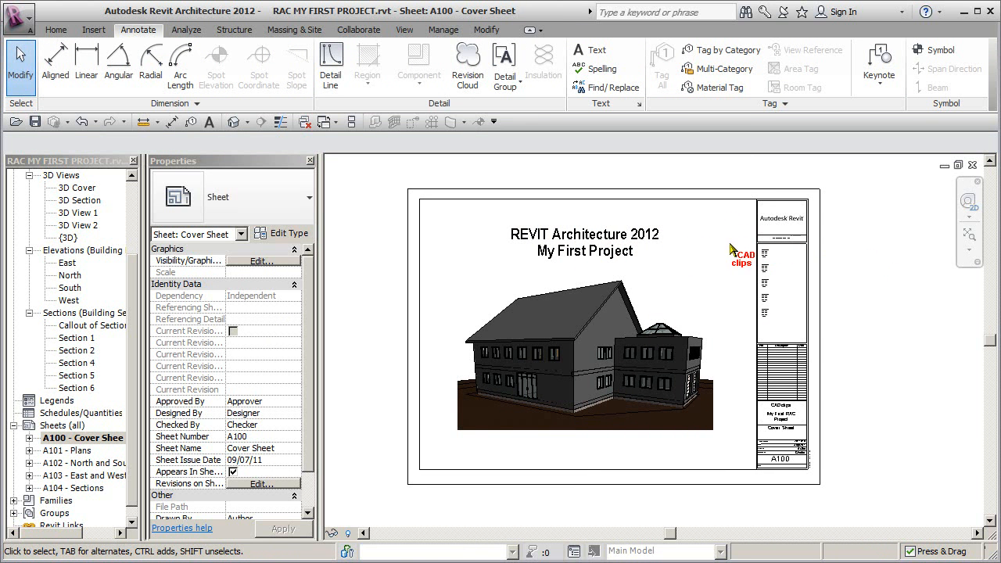
# Step: Create a sheet list schedule with the fields Sheet Number and Sheet Name, in that order
pyautogui.click(402, 29)
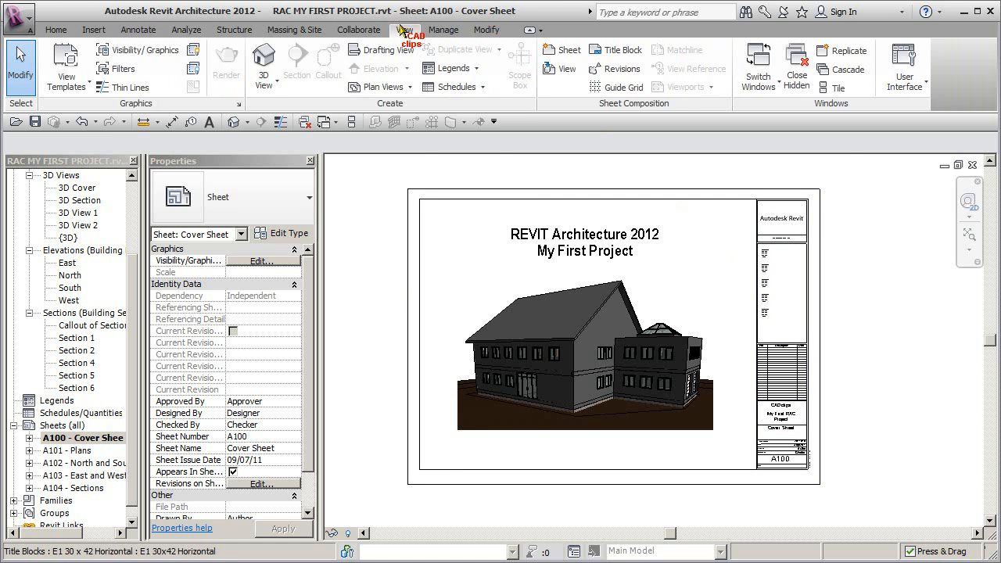
pyautogui.click(481, 86)
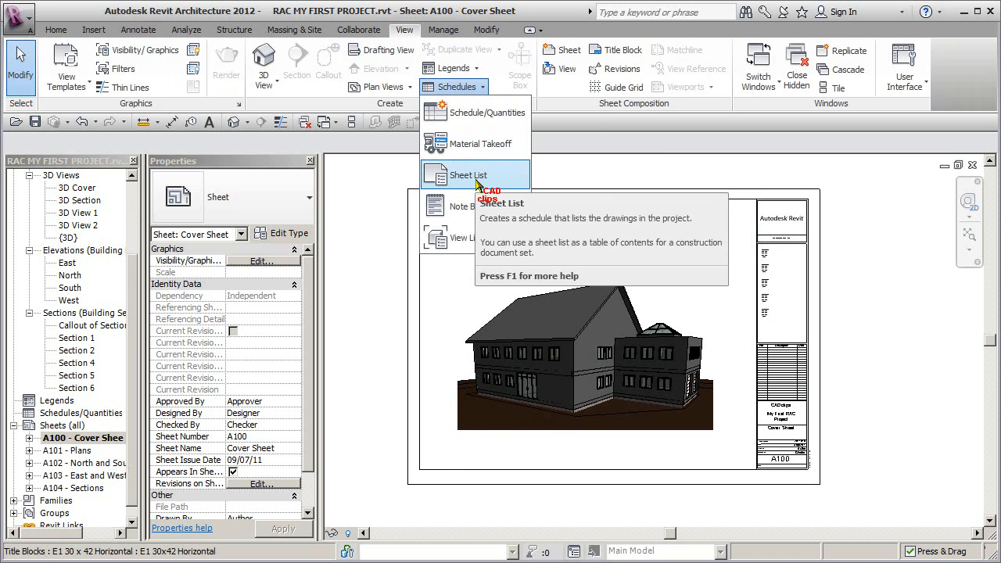
pyautogui.click(476, 178)
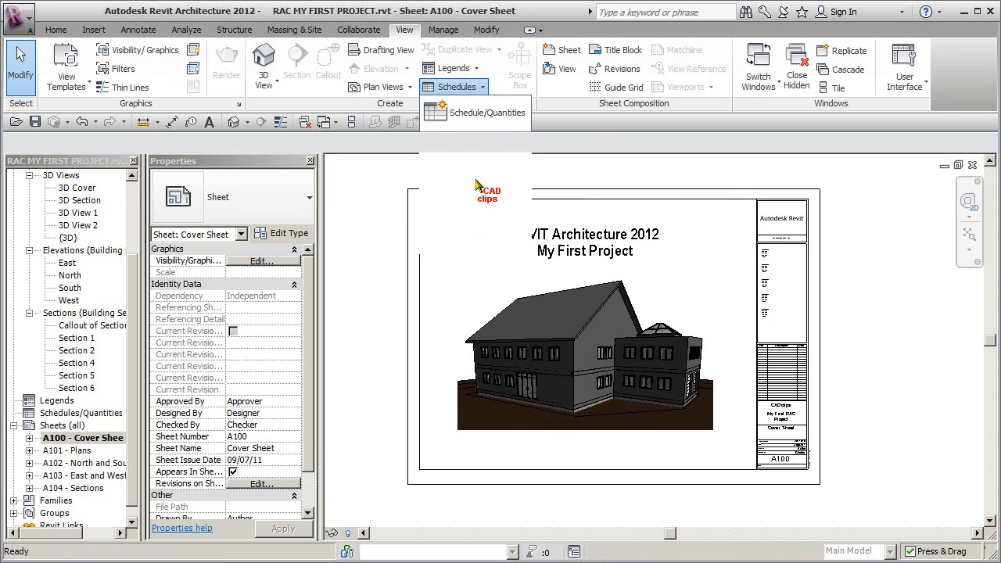
pyautogui.moveTo(436, 211); pyautogui.dragTo(434, 278)
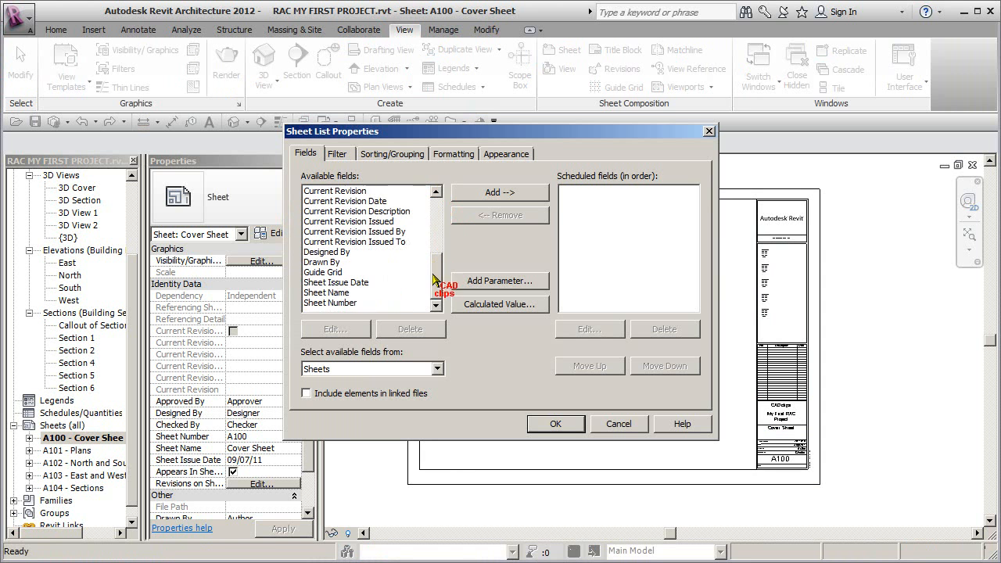
pyautogui.doubleClick(341, 304)
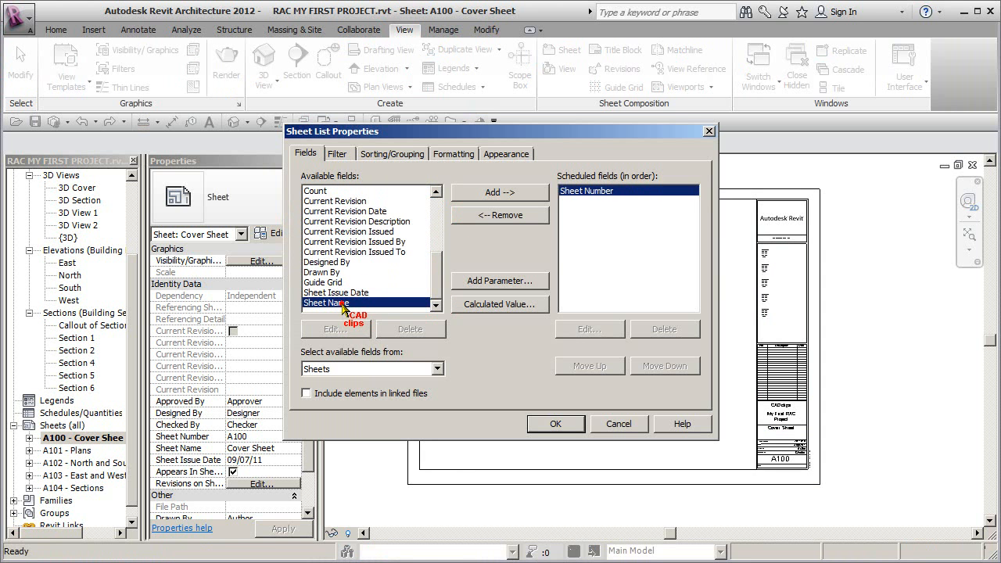
pyautogui.doubleClick(341, 304)
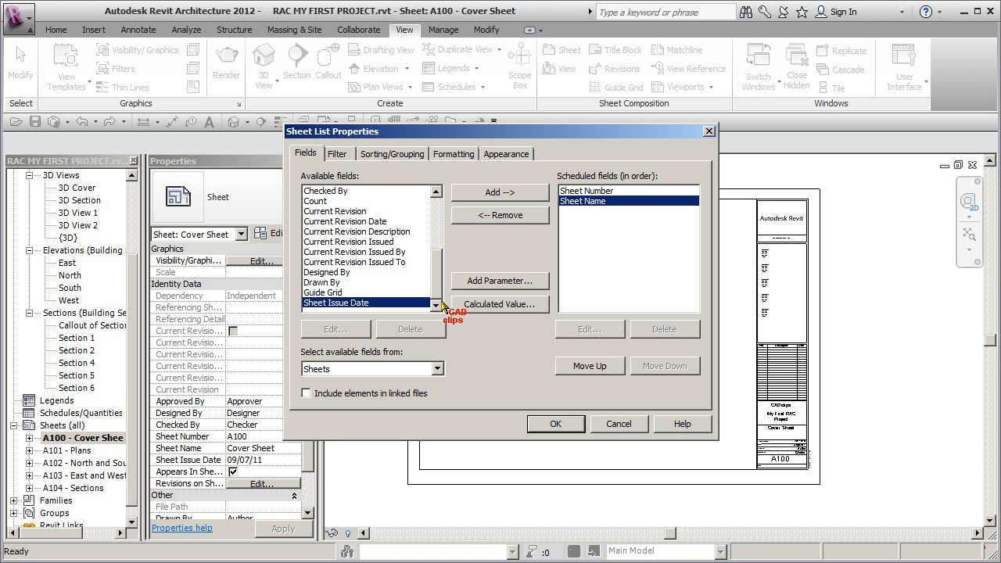
pyautogui.moveTo(439, 282)
pyautogui.mouseDown()
pyautogui.moveTo(439, 232)
pyautogui.moveTo(440, 285)
pyautogui.mouseUp()
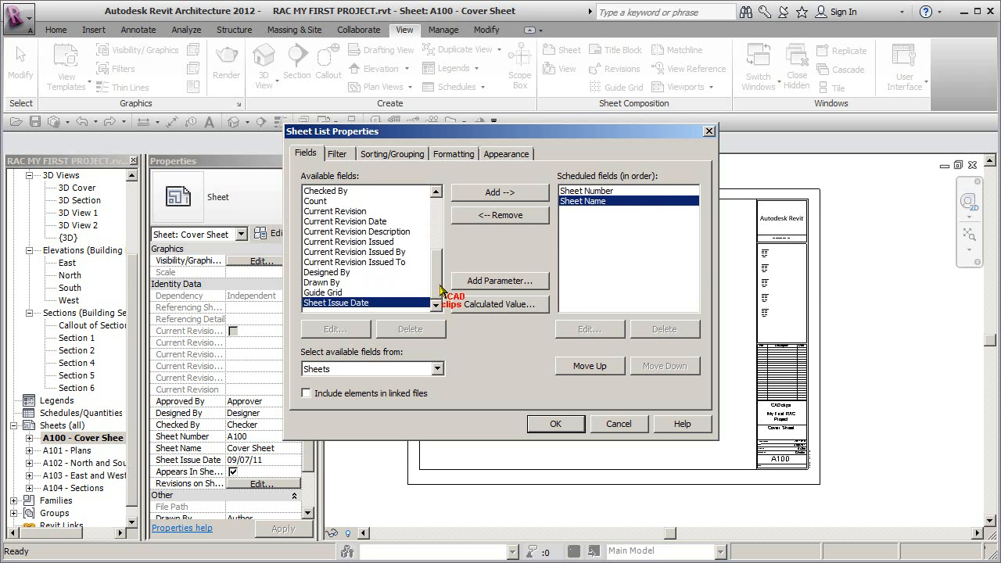
pyautogui.click(555, 424)
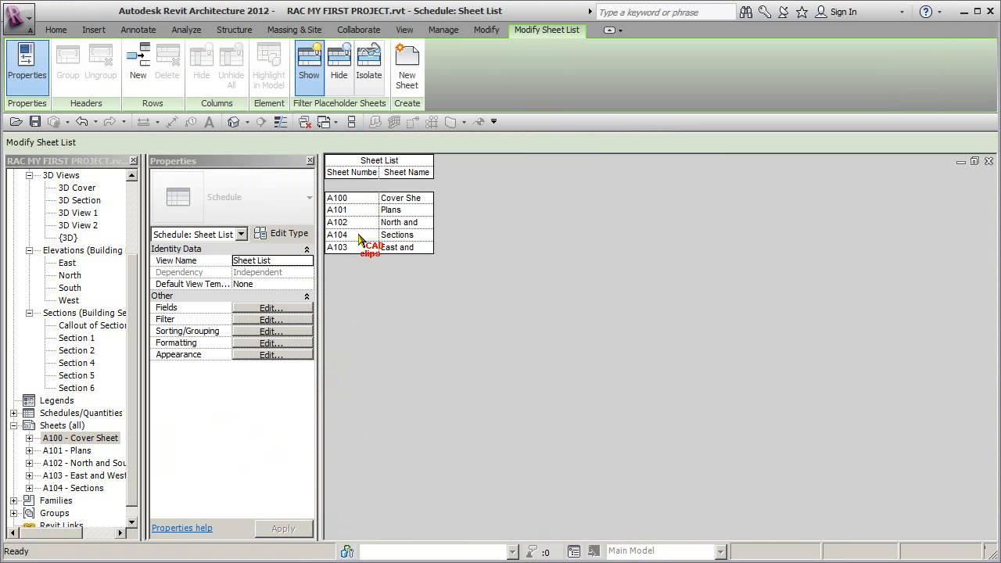
# Step: Widen the Sheet Name column slightly and rename the sheet list schedule to Drawing List
pyautogui.moveTo(436, 202); pyautogui.dragTo(448, 204)
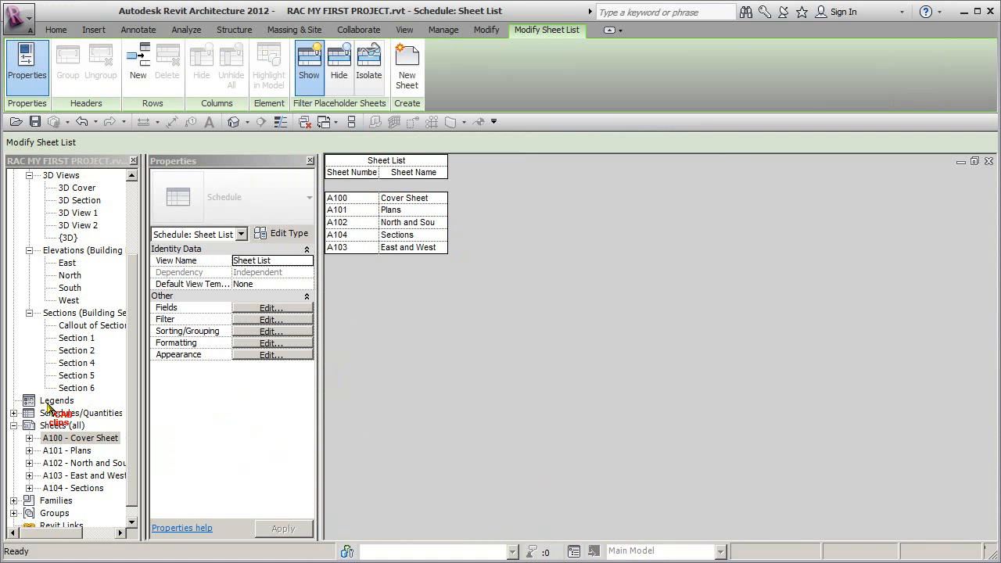
pyautogui.click(14, 413)
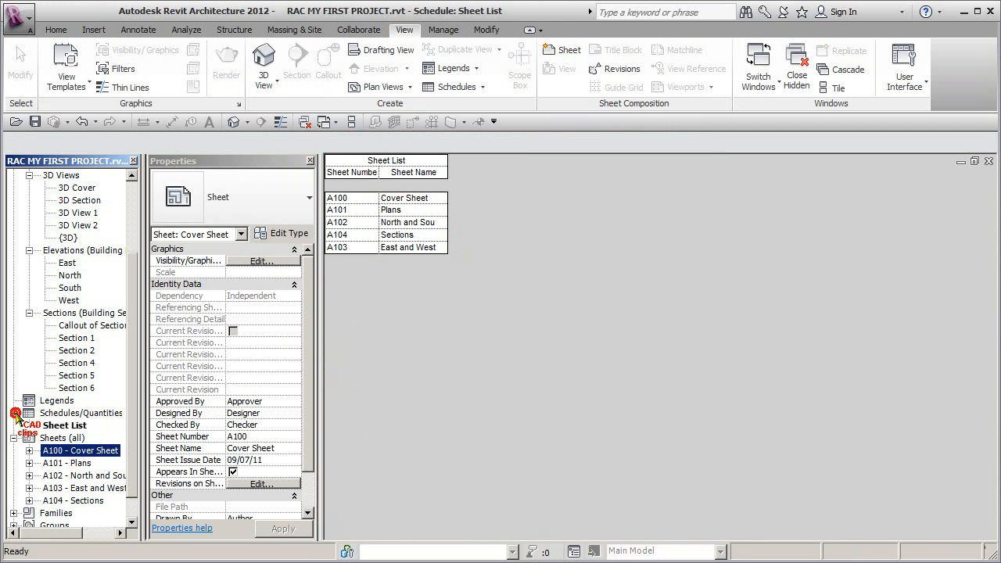
pyautogui.rightClick(69, 426)
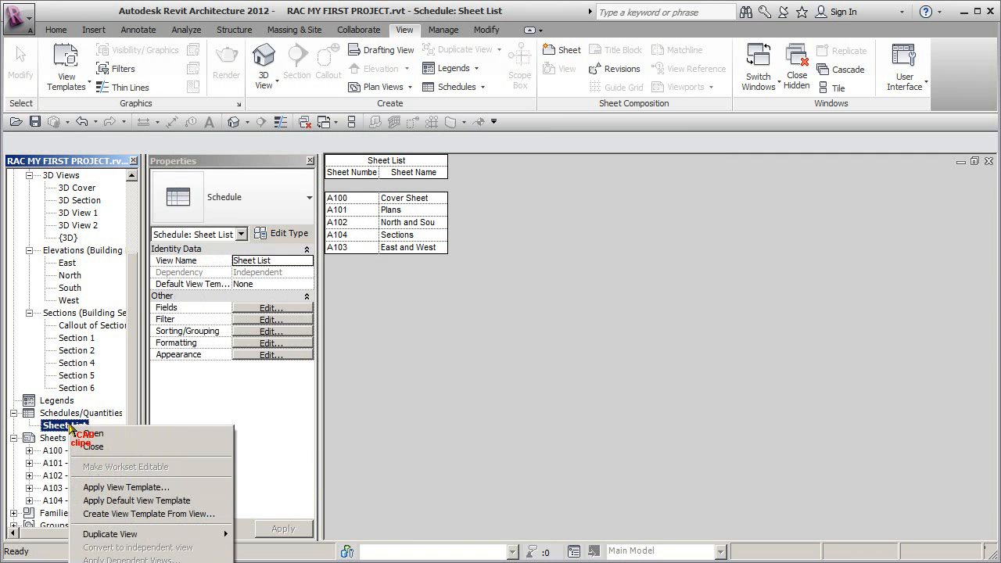
pyautogui.click(102, 562)
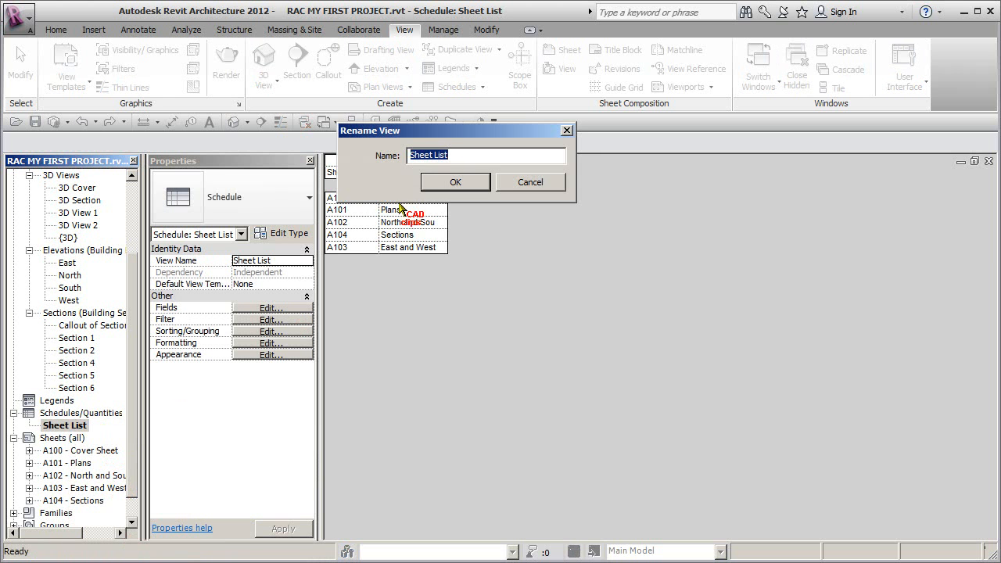
pyautogui.moveTo(478, 152); pyautogui.dragTo(368, 154)
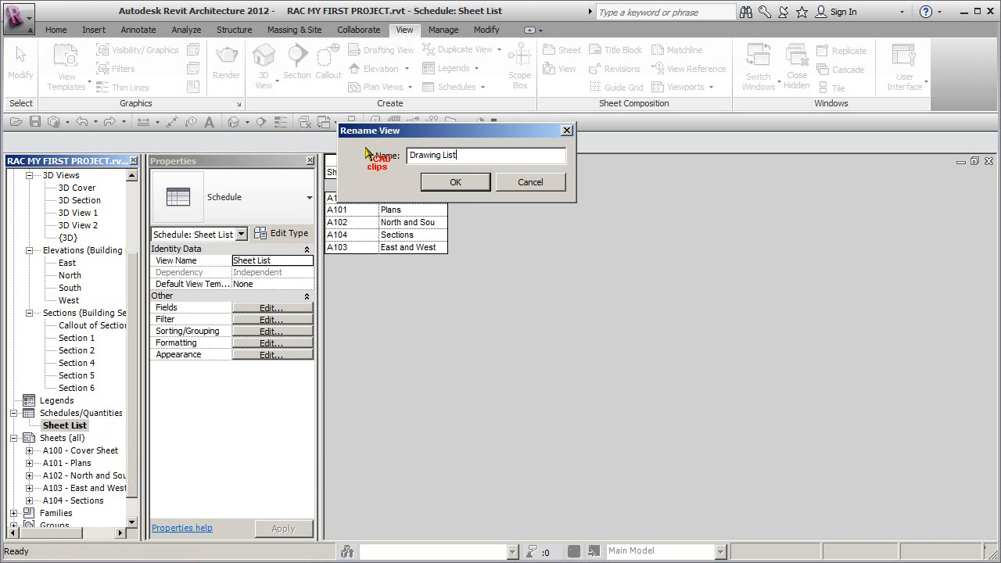
pyautogui.click(456, 182)
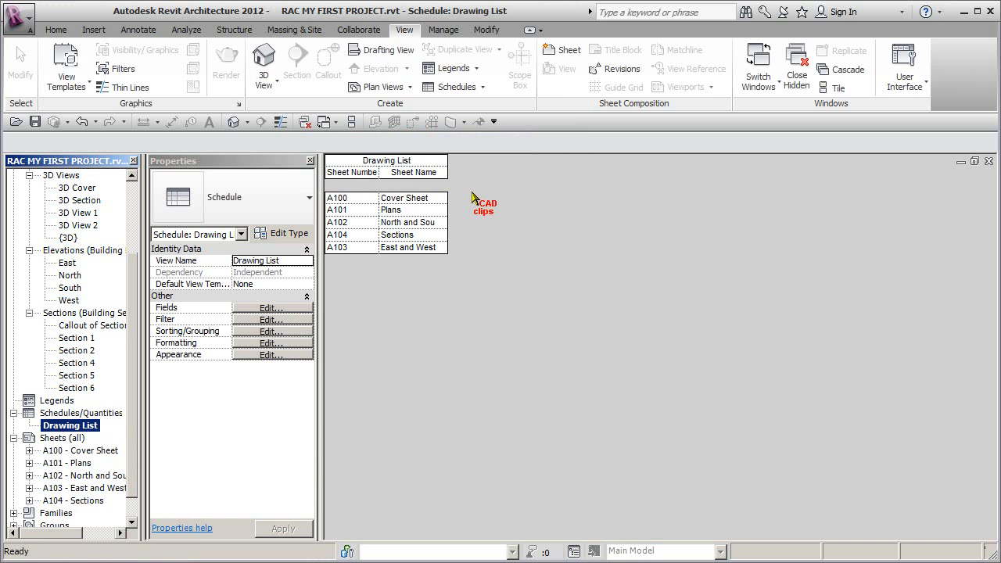
# Step: Widen both Drawing List columns and change their headings to "No." and "Name"
pyautogui.click(452, 183)
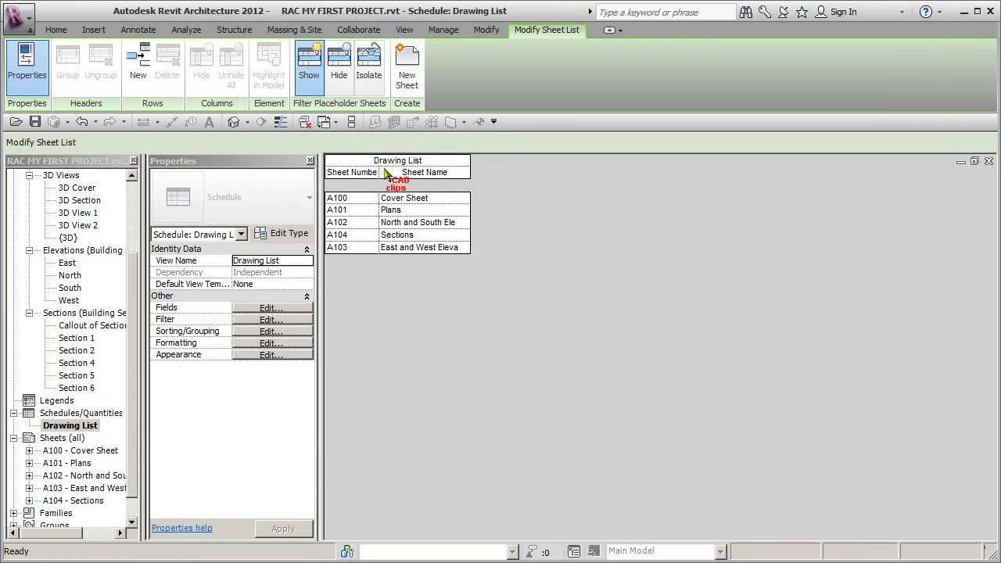
pyautogui.moveTo(380, 172); pyautogui.dragTo(390, 172)
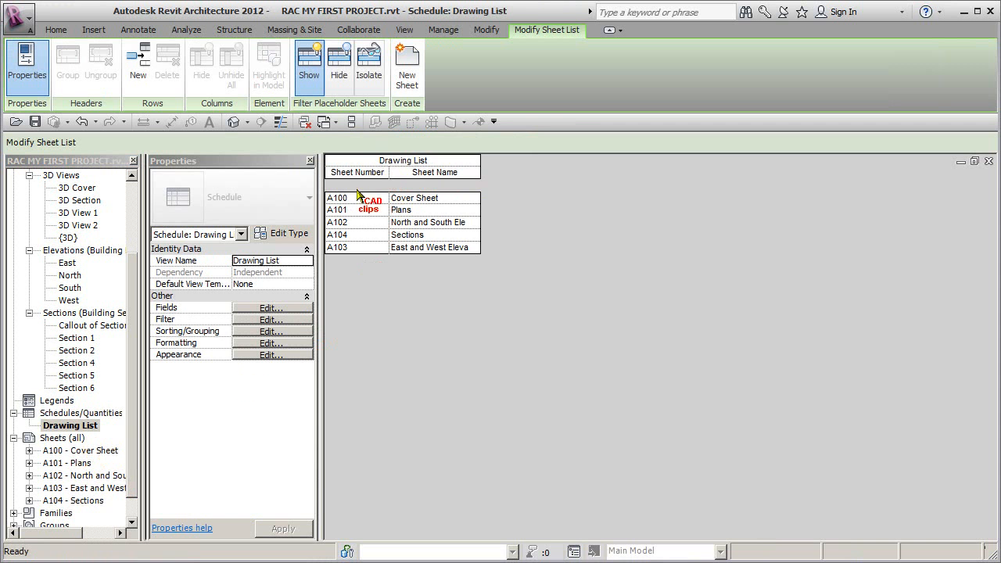
pyautogui.click(376, 173)
pyautogui.click(378, 174)
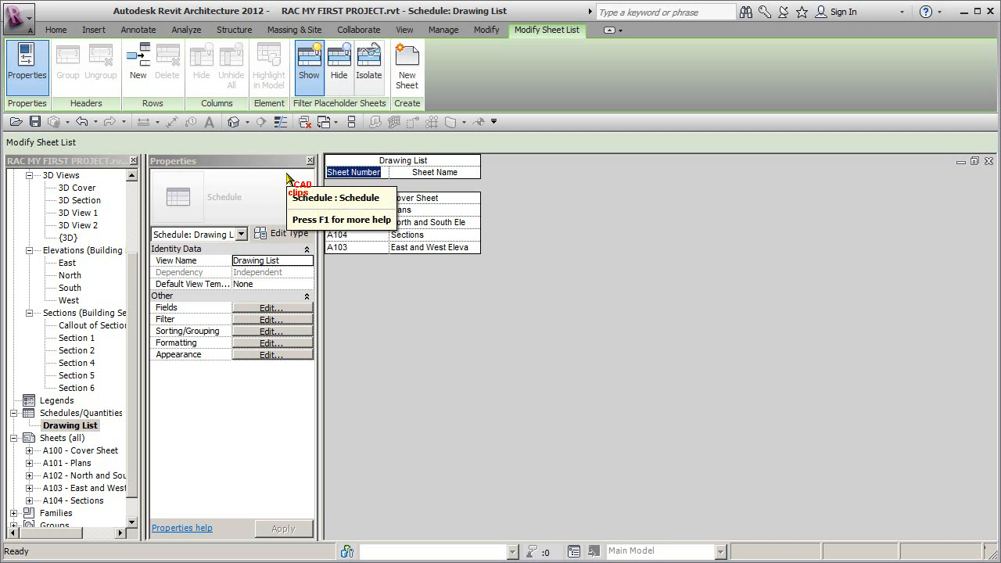
pyautogui.write('No.')
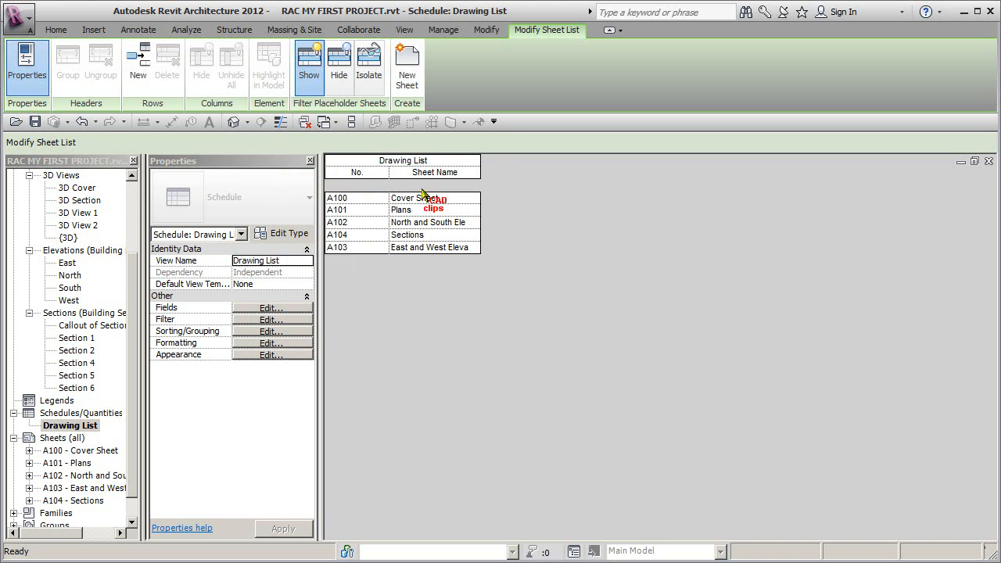
pyautogui.click(464, 172)
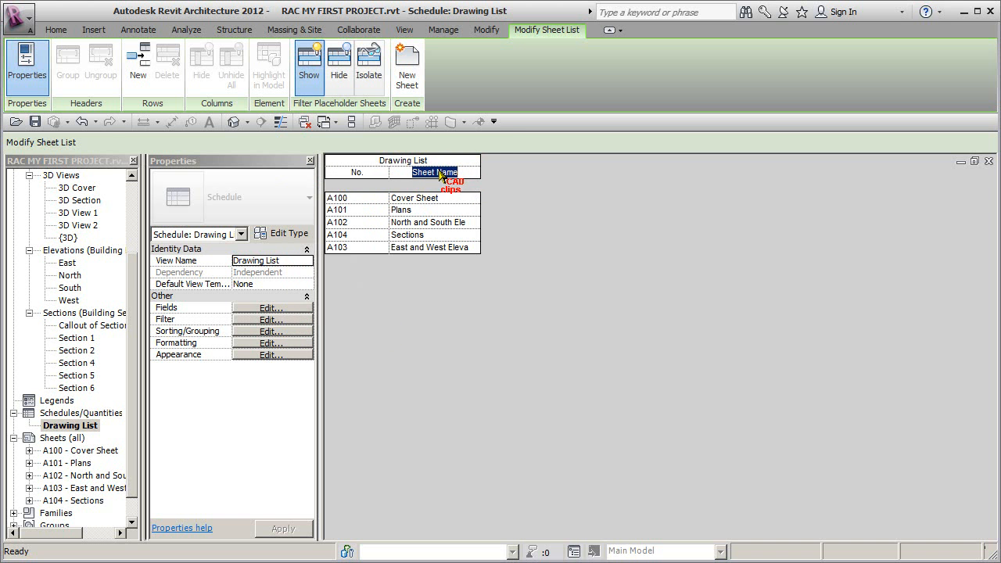
pyautogui.click(440, 172)
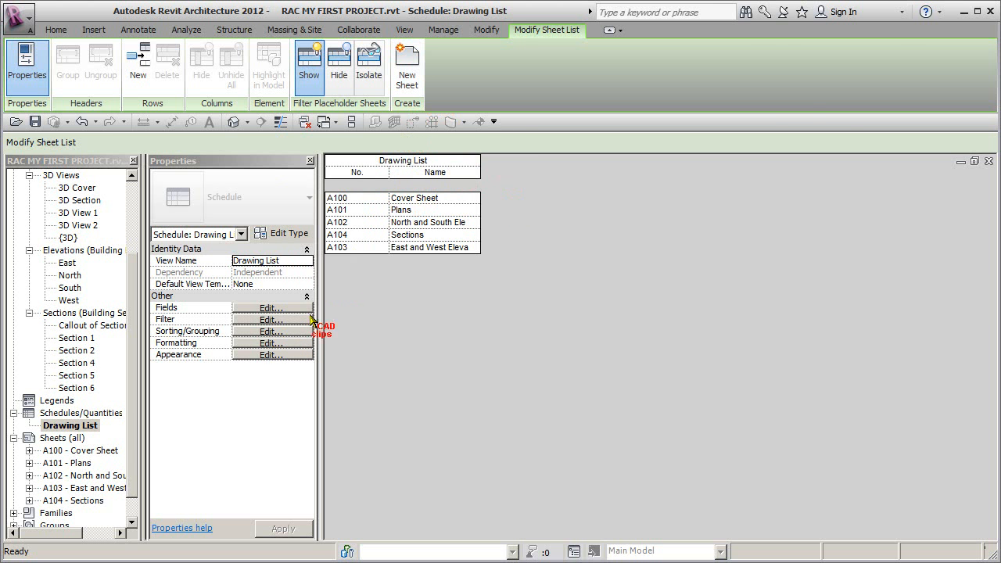
# Step: Review the Drawing List's field, filter, sorting, formatting and appearance settings
pyautogui.click(97, 426)
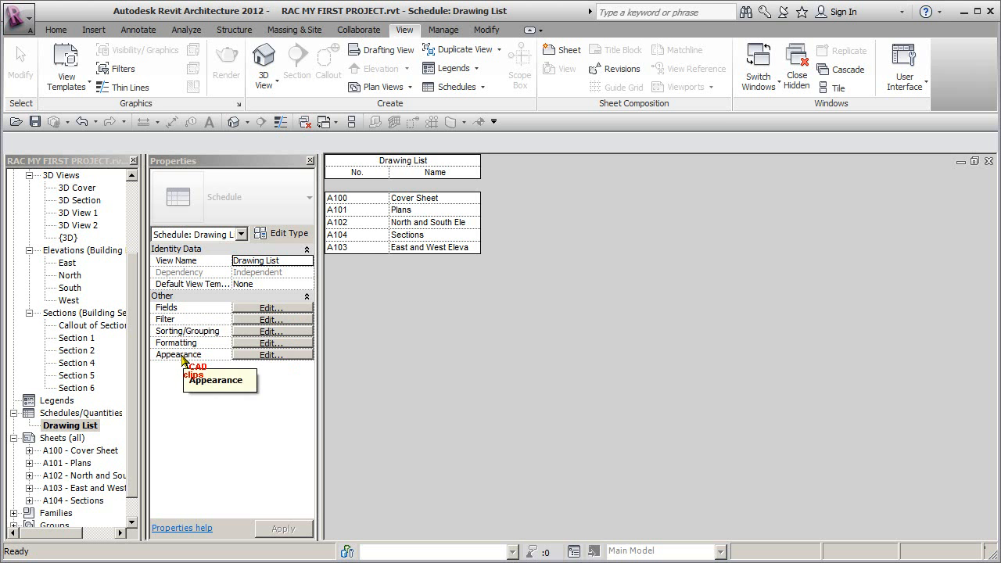
pyautogui.click(266, 309)
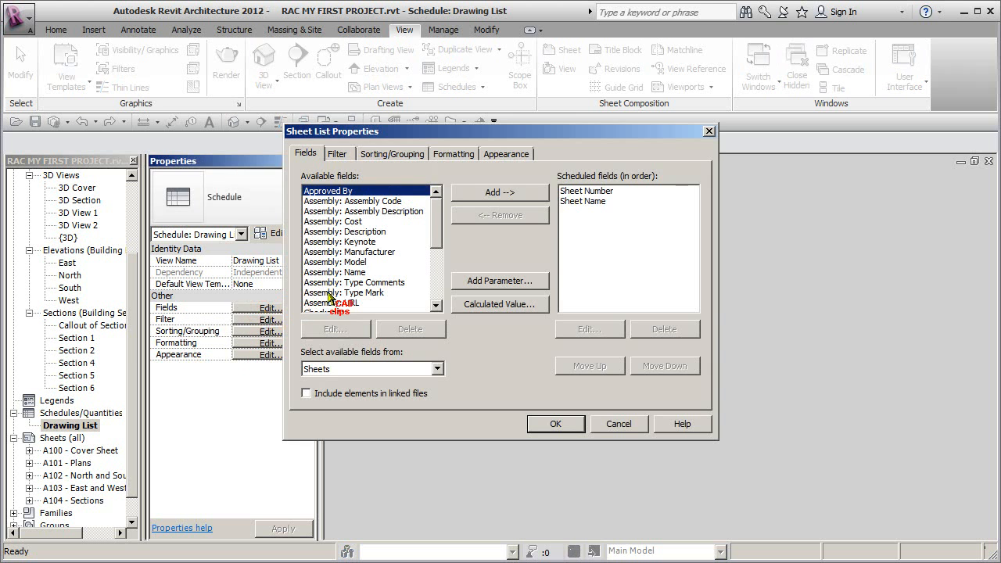
pyautogui.click(338, 153)
pyautogui.click(394, 154)
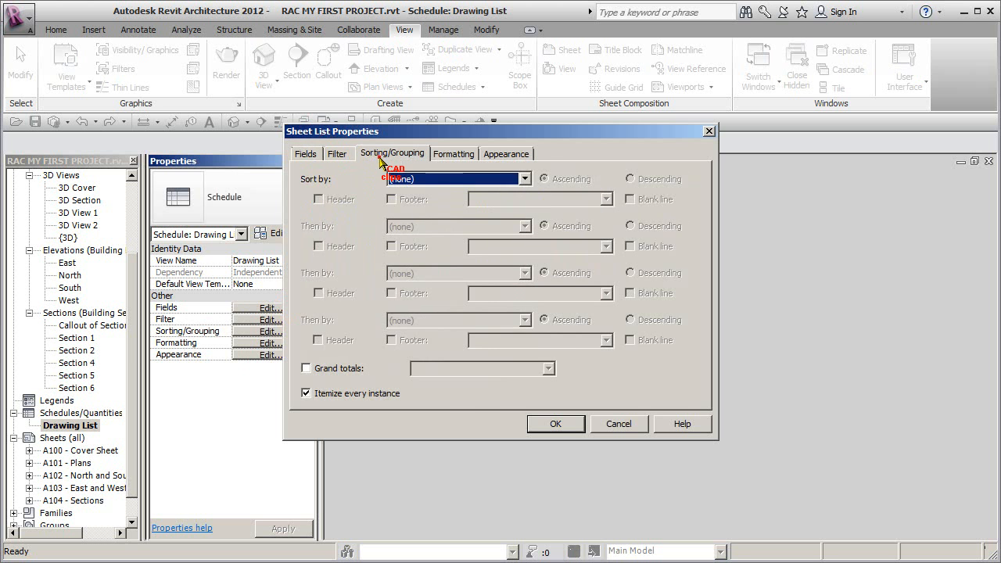
pyautogui.click(456, 154)
pyautogui.click(505, 154)
pyautogui.click(460, 154)
pyautogui.click(368, 154)
pyautogui.click(336, 154)
pyautogui.click(306, 154)
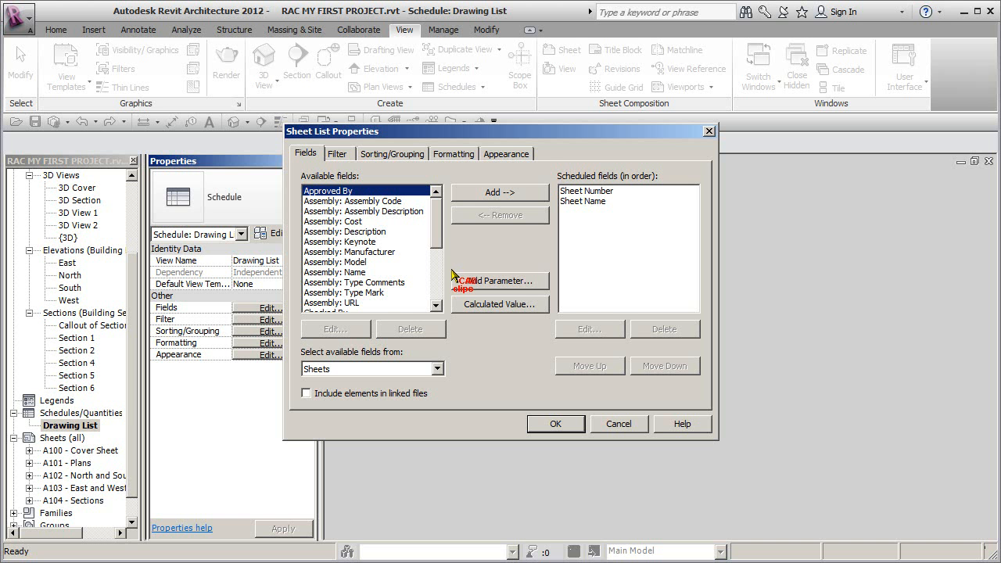
# Step: Sort the Drawing List schedule by Sheet Number in ascending order
pyautogui.click(402, 155)
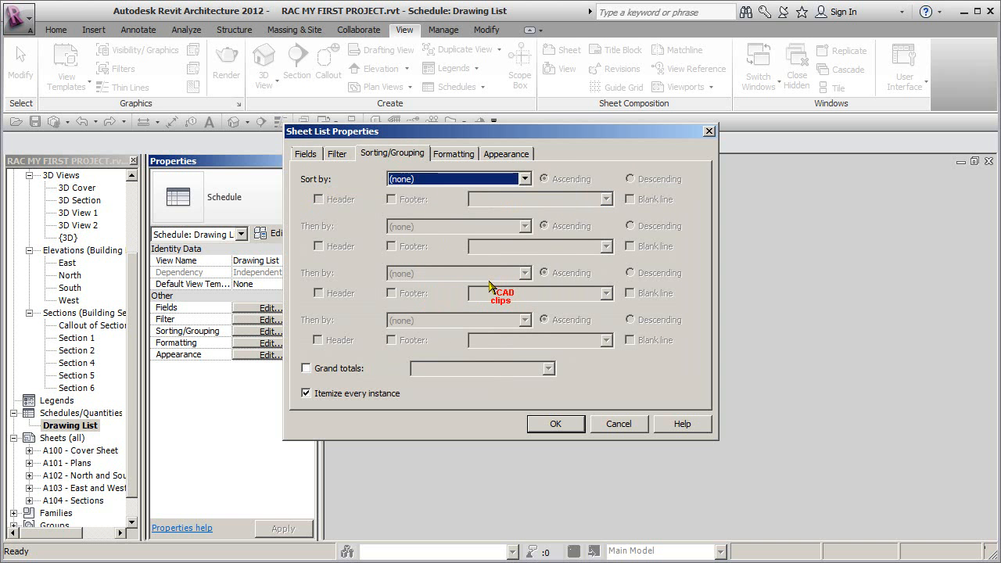
pyautogui.click(524, 179)
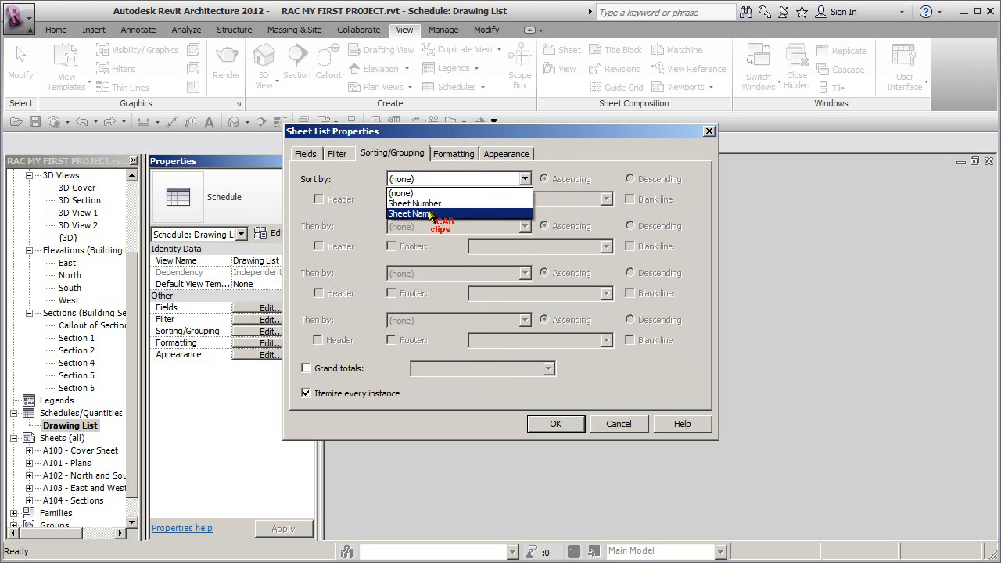
pyautogui.click(432, 203)
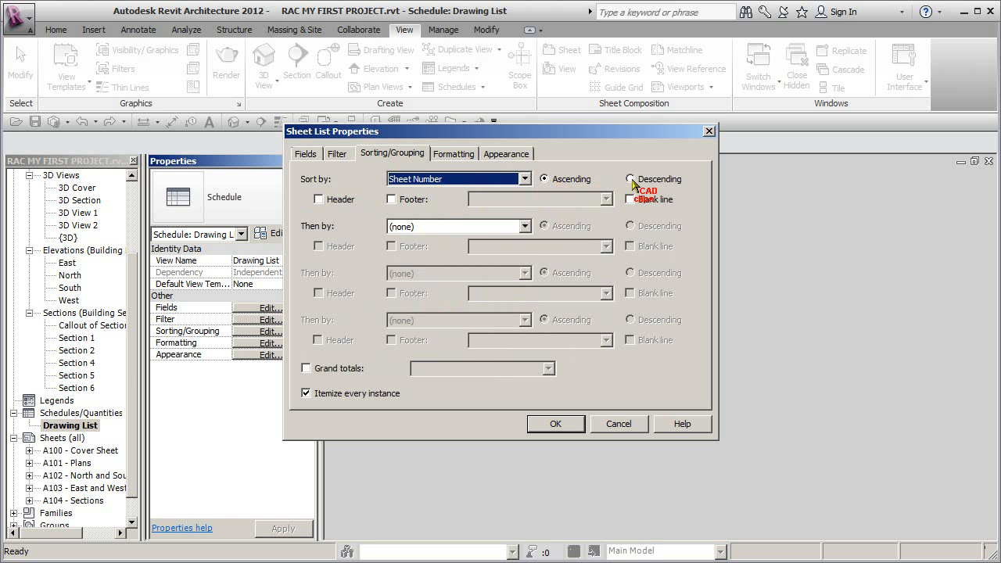
pyautogui.click(550, 423)
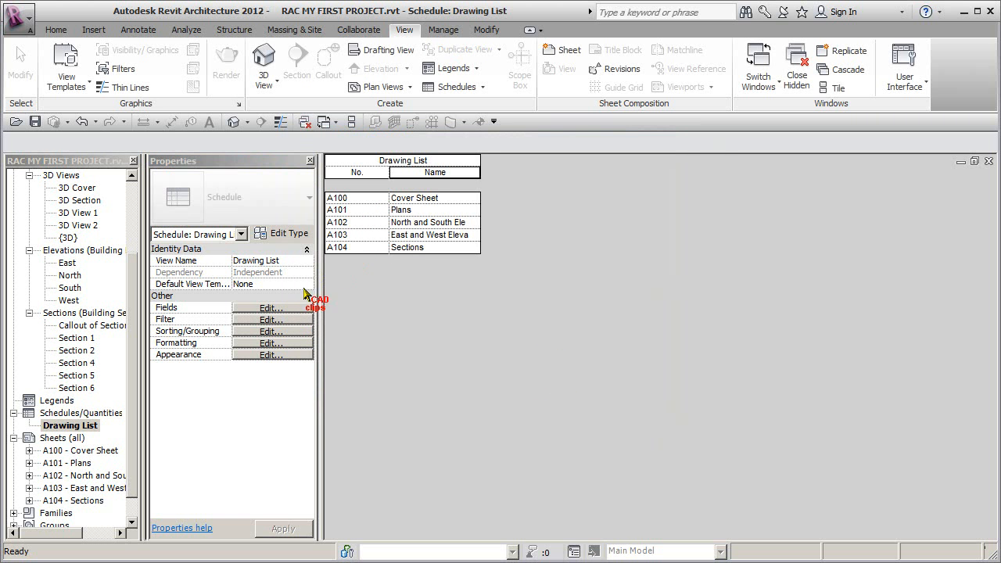
# Step: Set the alignment of the Drawing List's Sheet Name and Sheet Number fields to Center
pyautogui.click(270, 343)
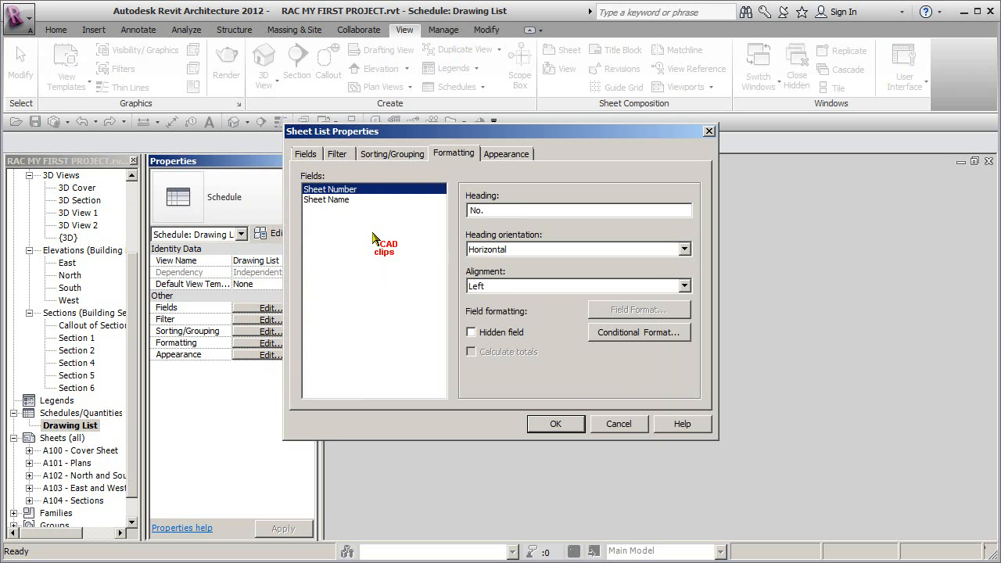
pyautogui.click(344, 200)
pyautogui.click(504, 287)
pyautogui.click(486, 311)
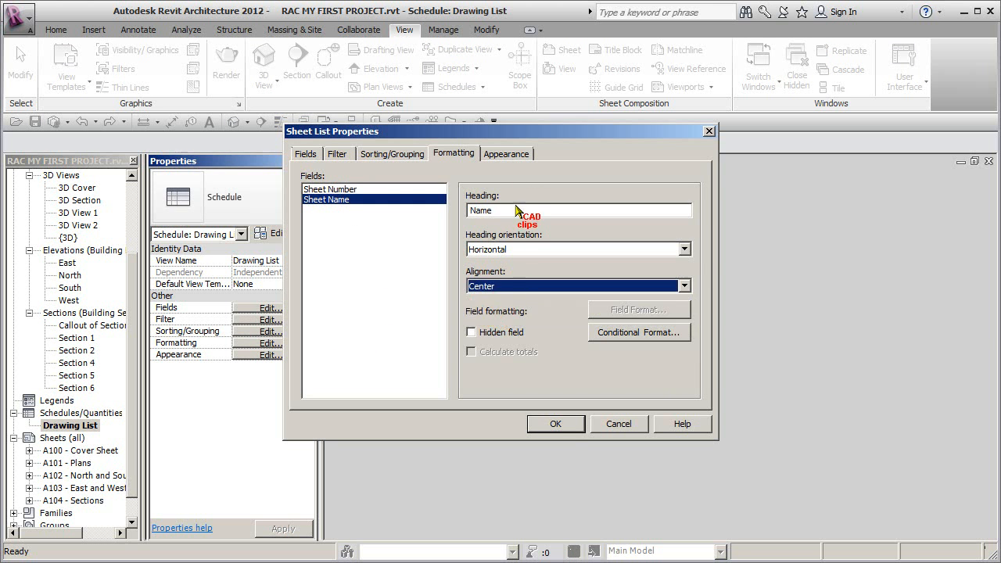
pyautogui.click(375, 190)
pyautogui.click(516, 286)
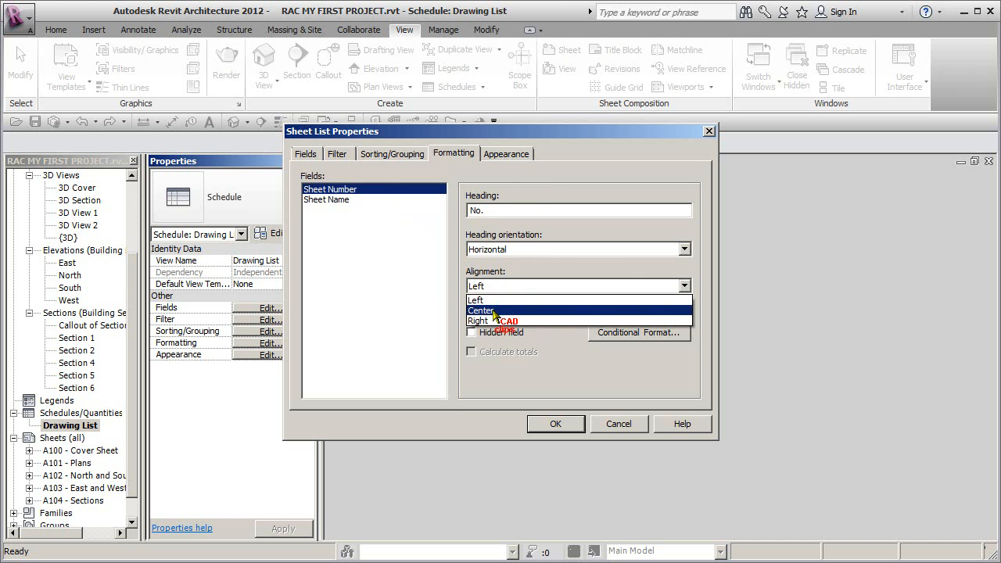
pyautogui.click(495, 311)
pyautogui.click(556, 424)
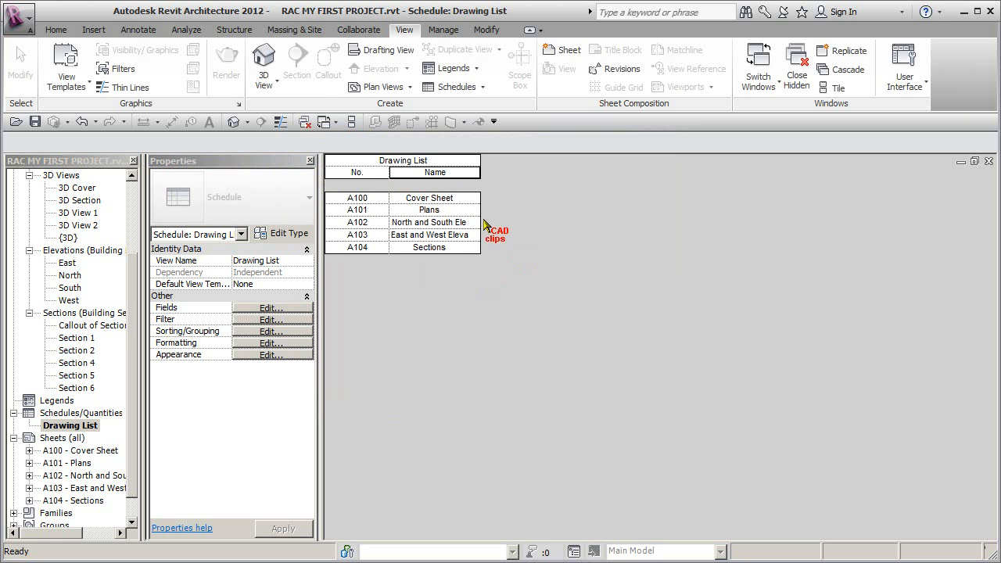
# Step: Recheck the Drawing List's appearance, formatting, sorting, filter and field settings
pyautogui.click(273, 354)
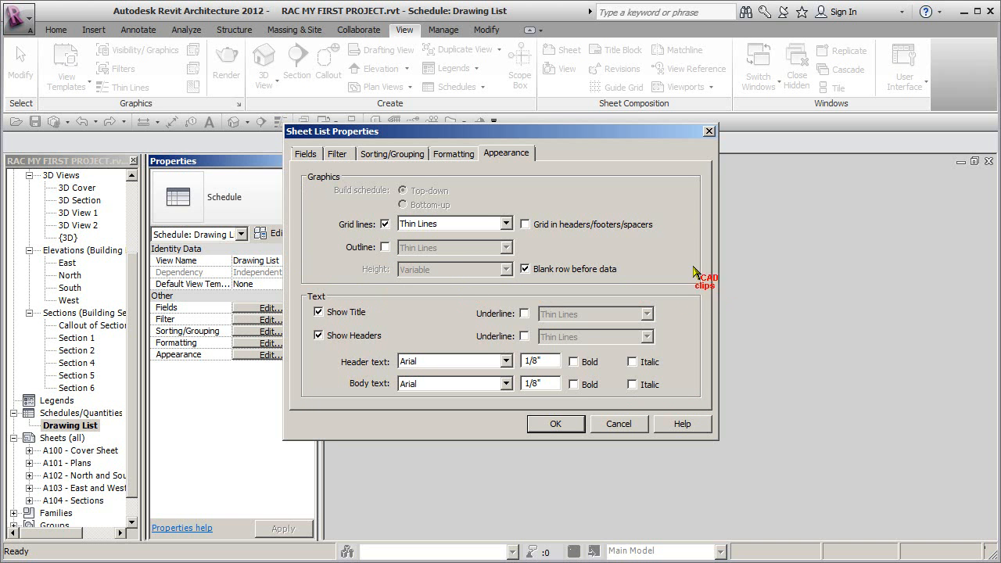
pyautogui.click(453, 153)
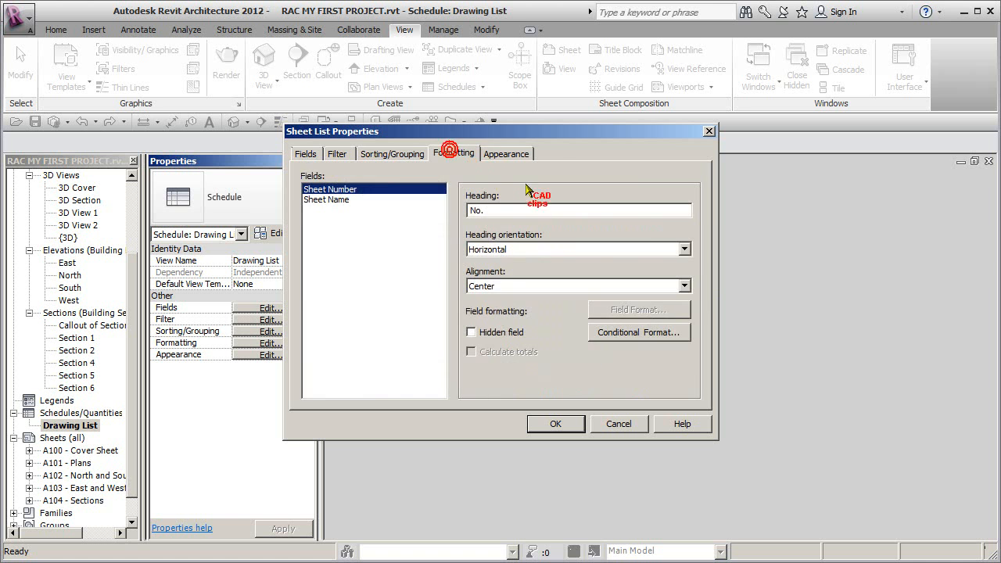
pyautogui.click(395, 154)
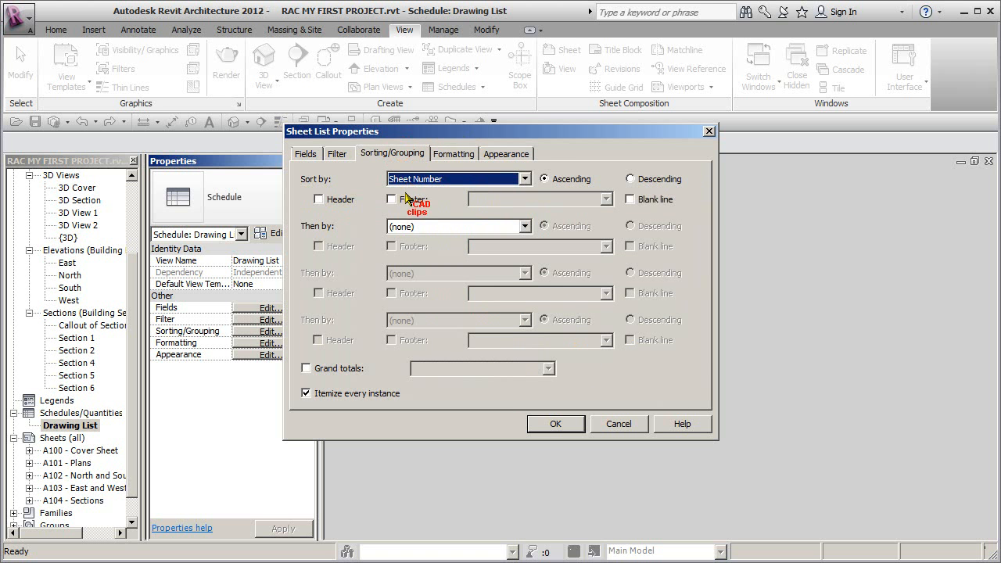
pyautogui.click(338, 154)
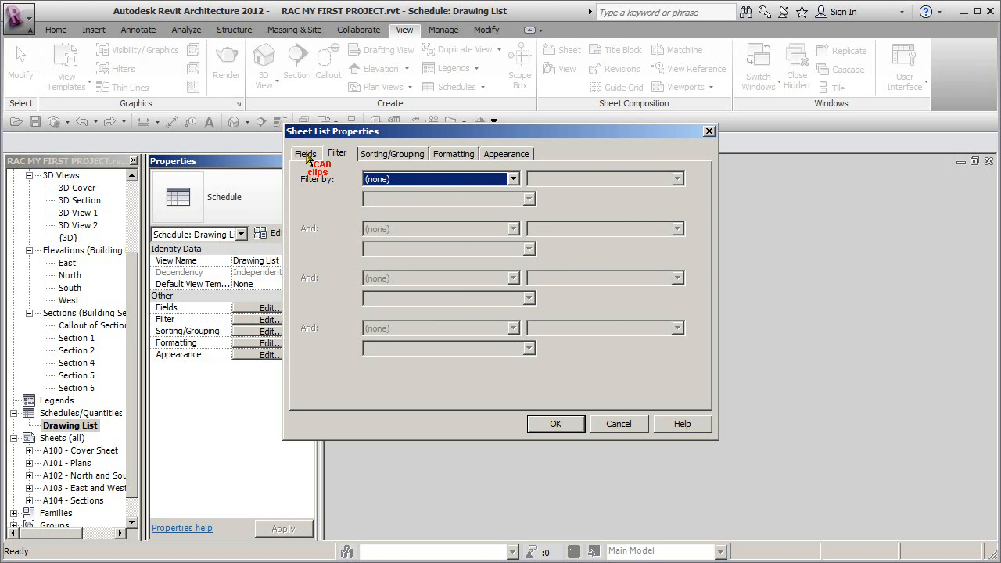
pyautogui.click(306, 154)
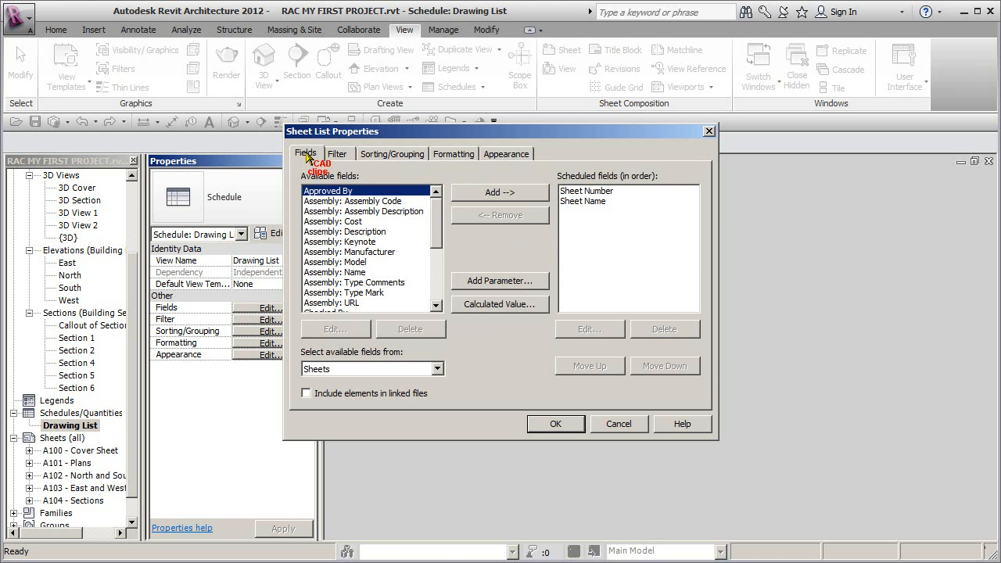
pyautogui.click(553, 424)
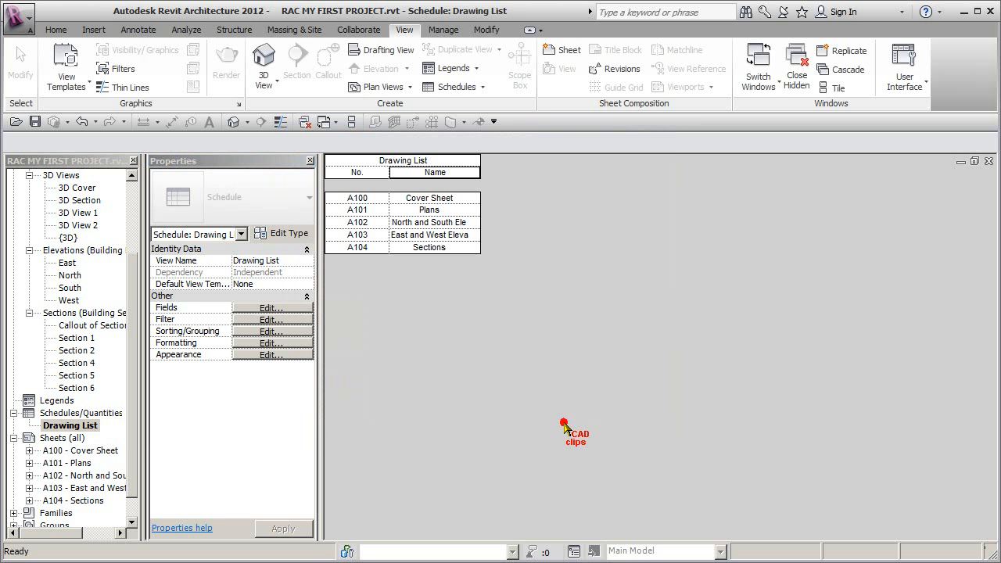
# Step: Place the Drawing List schedule on the A100 Cover Sheet, beside the project title, and check its size there
pyautogui.doubleClick(89, 452)
pyautogui.click(81, 427)
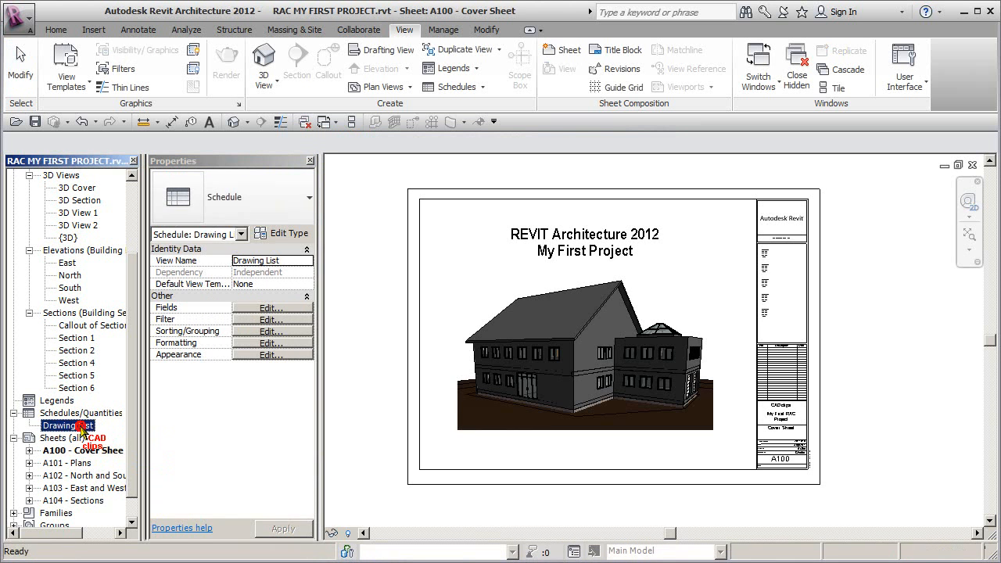
pyautogui.moveTo(657, 248); pyautogui.dragTo(696, 244)
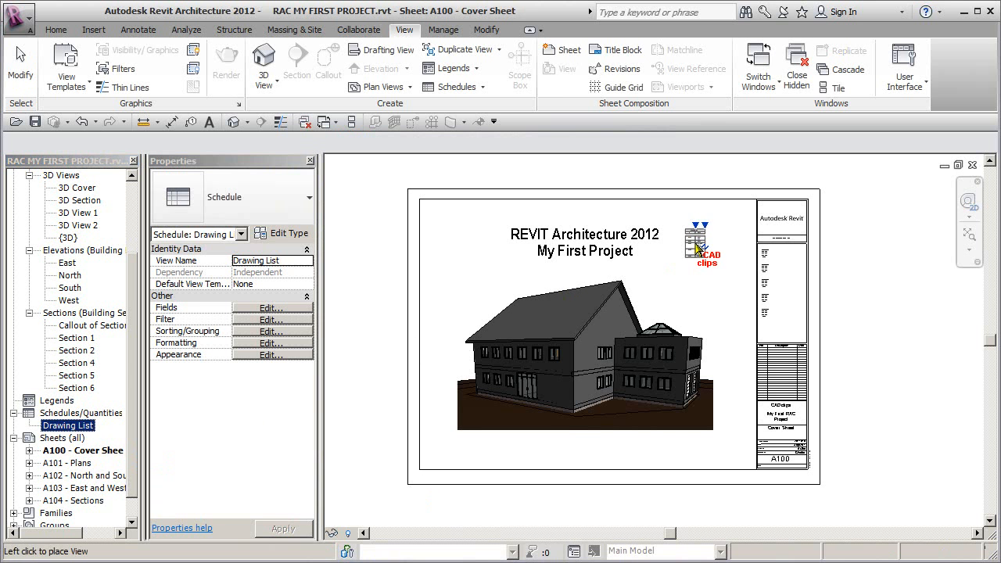
pyautogui.click(703, 241)
pyautogui.scroll(5, 690, 290)
pyautogui.press('Escape')
pyautogui.scroll(3, 718, 226)
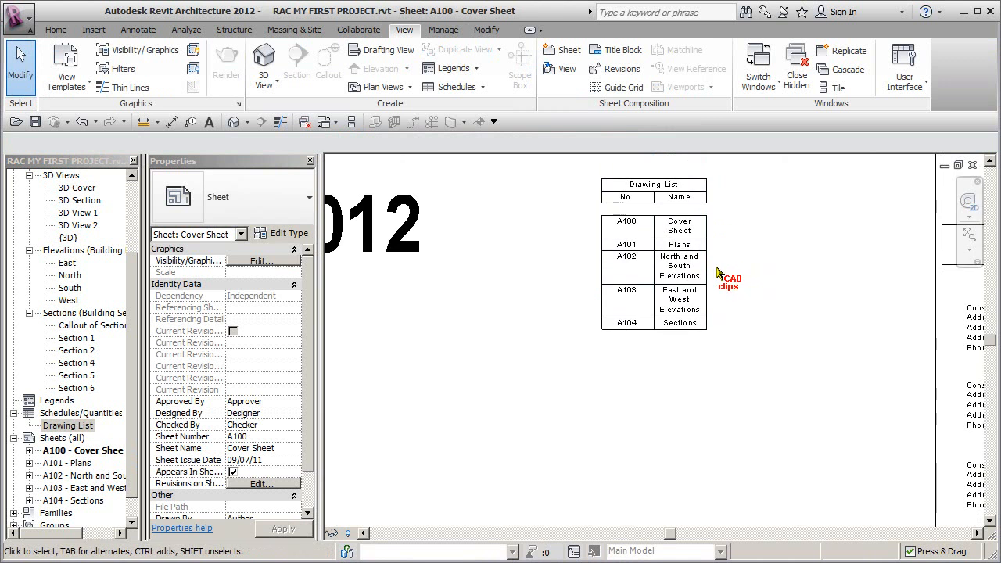
pyautogui.scroll(-5, 720, 271)
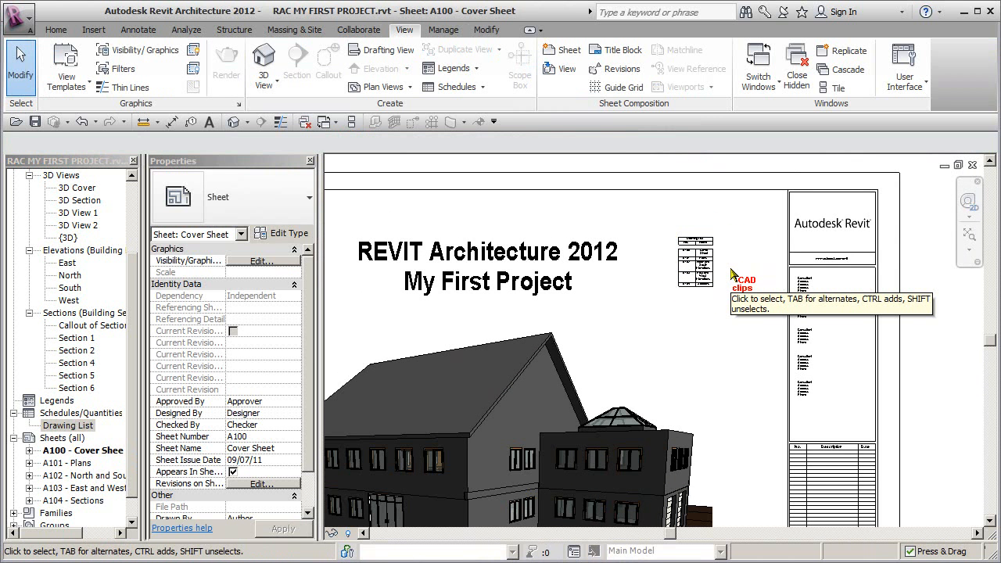
# Step: Set the Drawing List's header text and body text heights to 3/8"
pyautogui.doubleClick(79, 426)
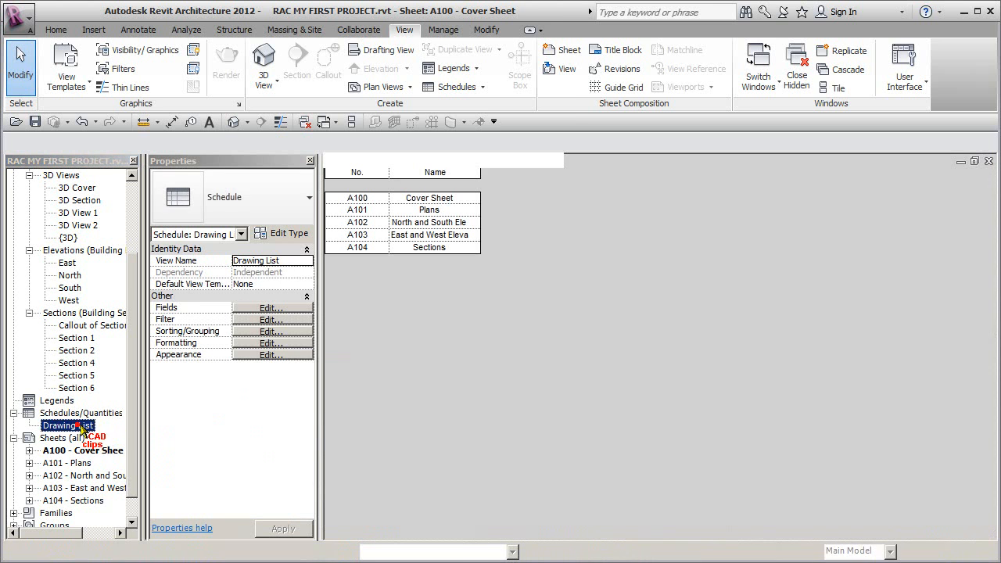
pyautogui.click(283, 355)
pyautogui.doubleClick(547, 362)
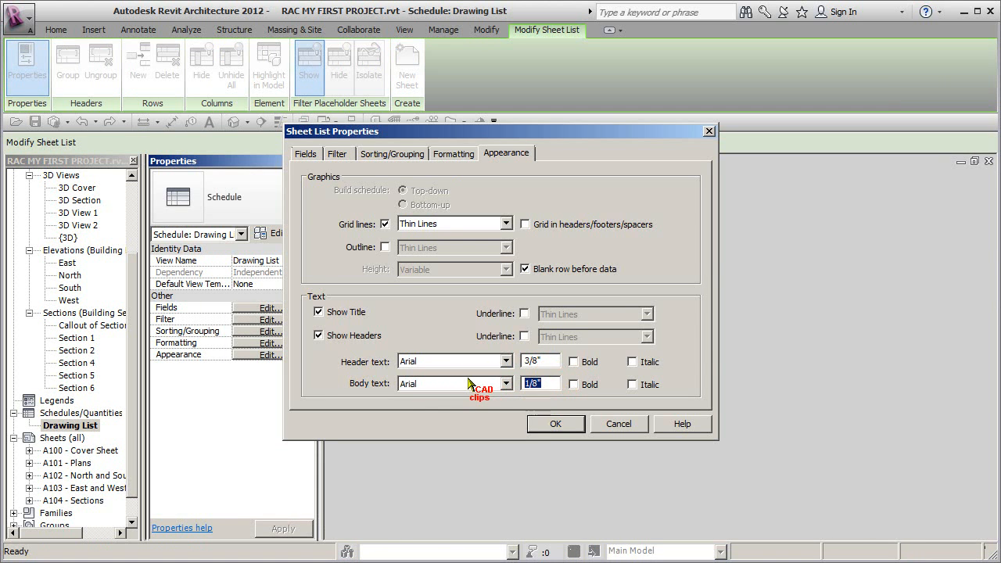
pyautogui.press('Return')
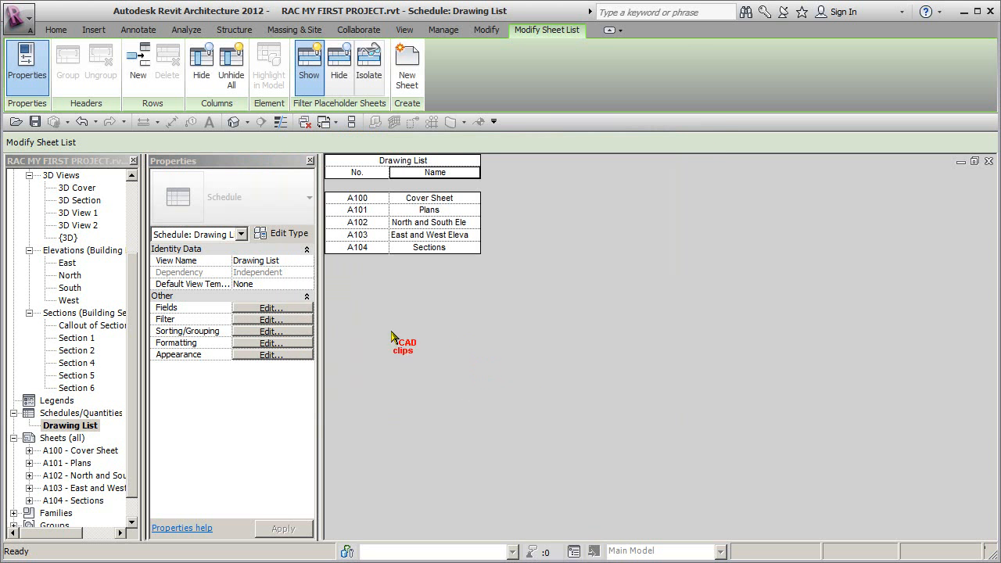
pyautogui.click(275, 355)
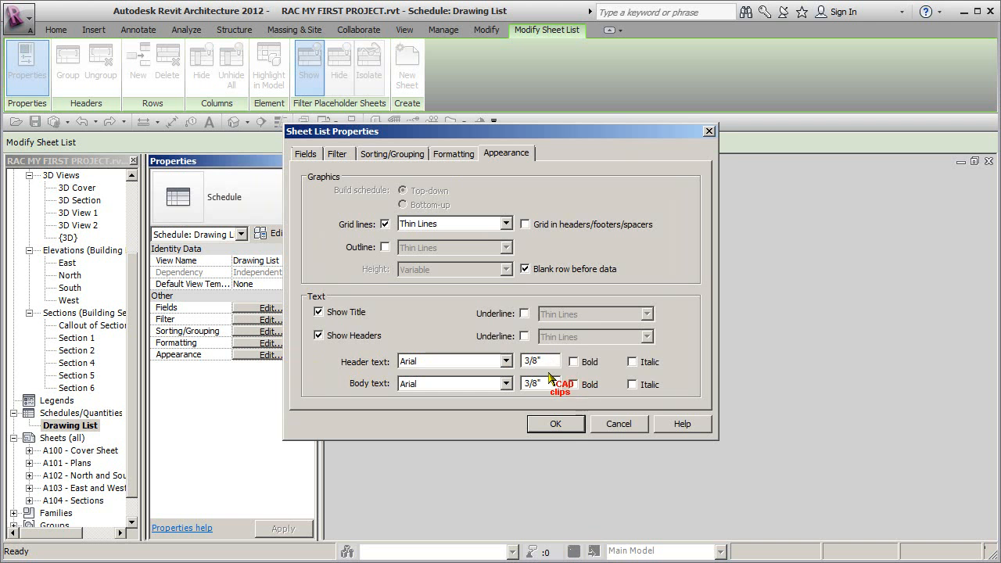
pyautogui.click(557, 424)
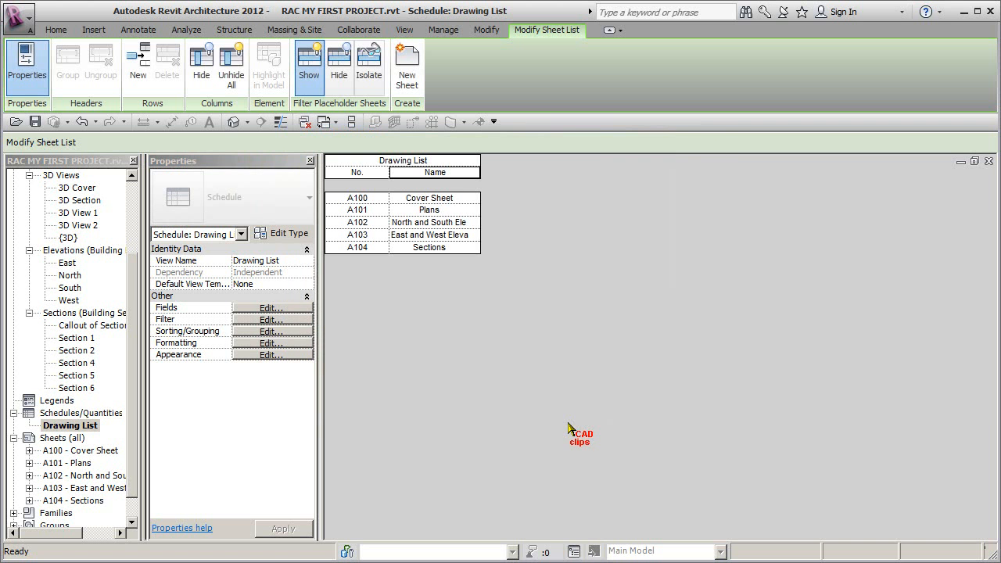
# Step: Widen the Name column of the Drawing List on the A100 sheet and try to shift the column divider past the No. column's edge
pyautogui.doubleClick(78, 451)
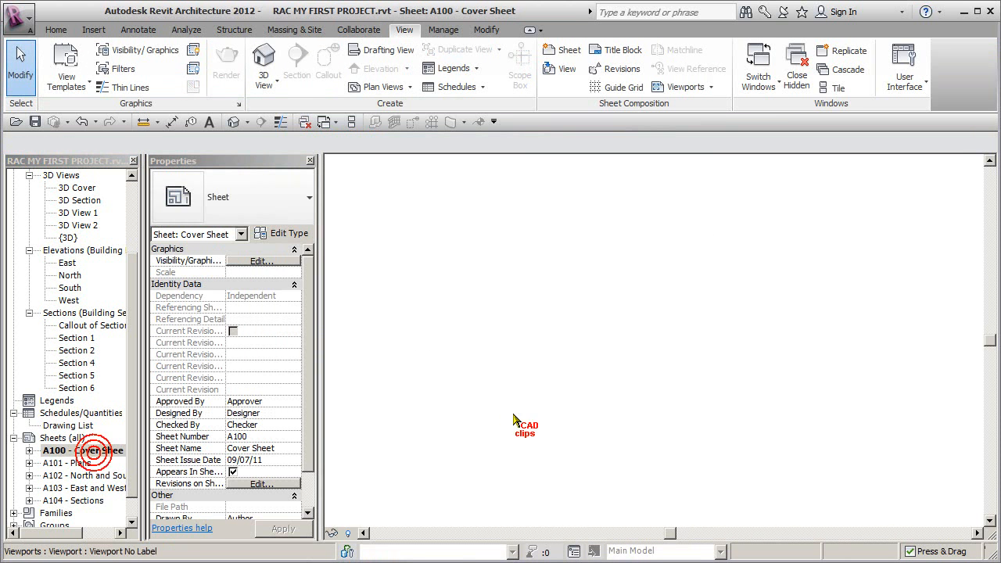
pyautogui.click(702, 260)
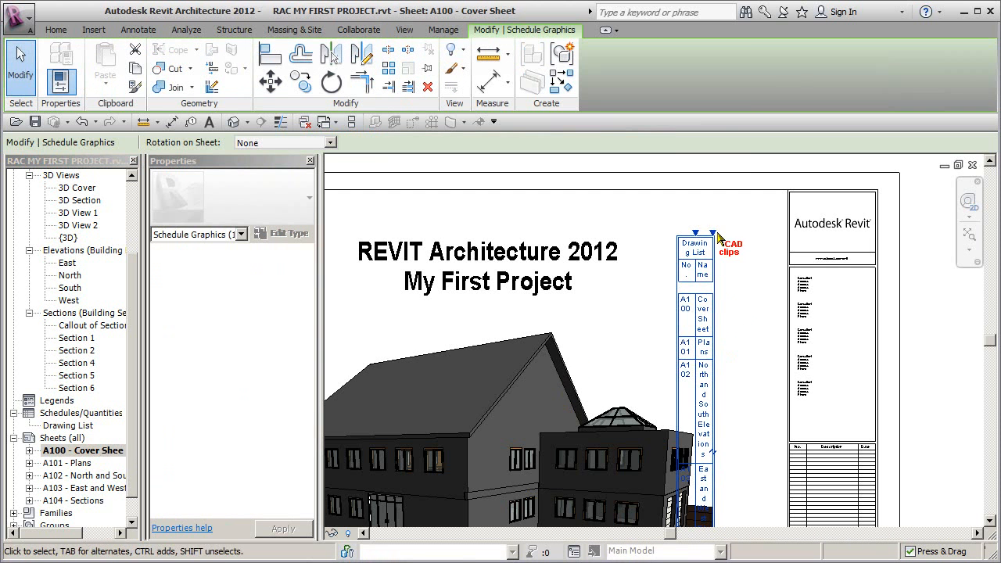
pyautogui.moveTo(715, 231); pyautogui.dragTo(771, 233)
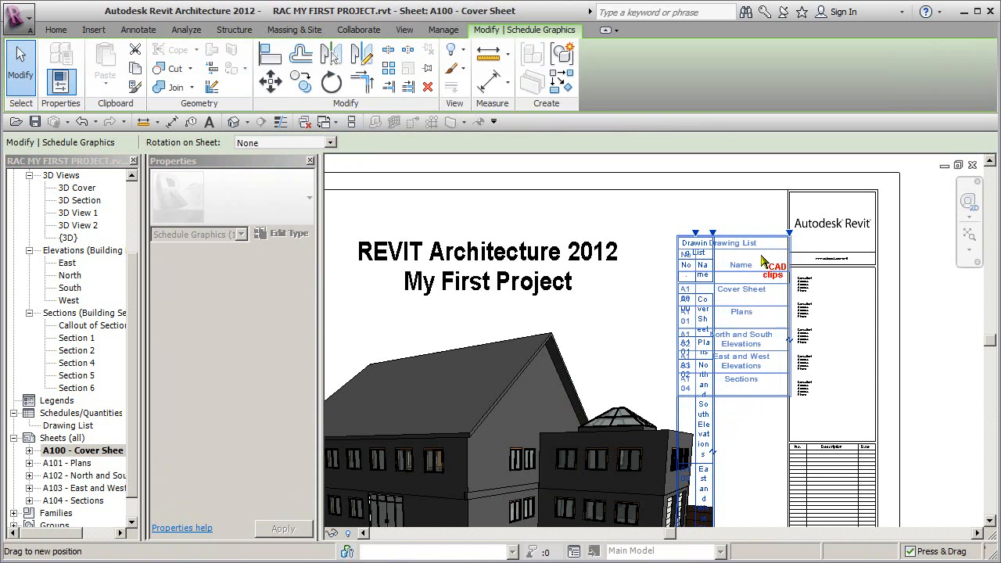
pyautogui.moveTo(695, 232); pyautogui.dragTo(670, 234)
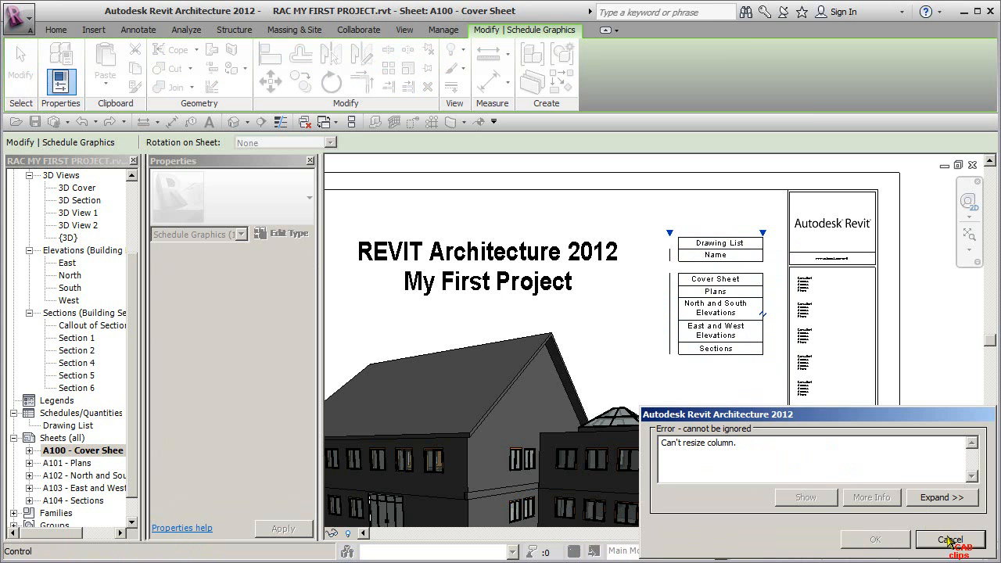
pyautogui.click(951, 539)
# Step: Move the Drawing List away from the title block and widen its columns until each sheet number and name fits on one line
pyautogui.scroll(4, 666, 221)
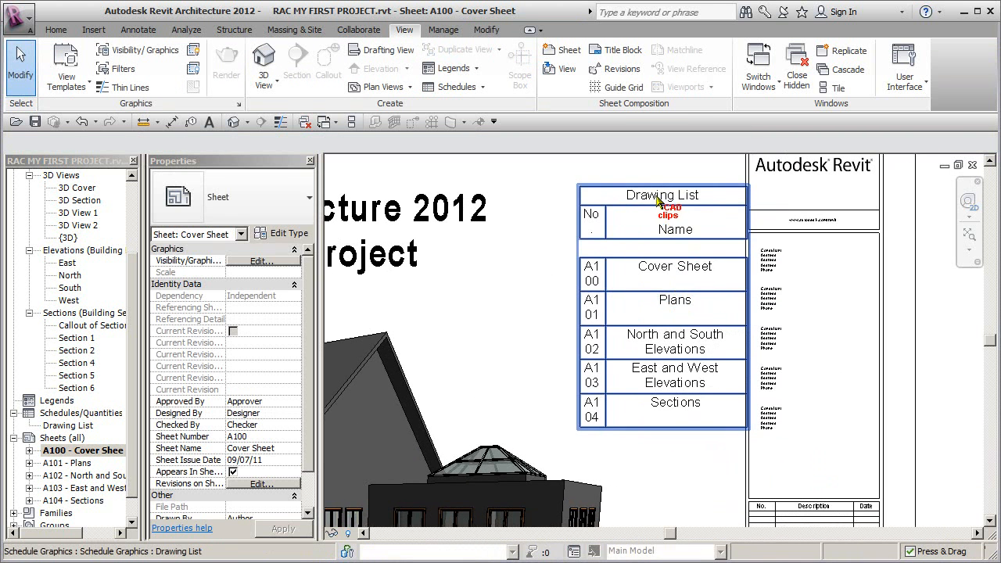
pyautogui.moveTo(662, 194)
pyautogui.mouseDown()
pyautogui.moveTo(614, 188)
pyautogui.moveTo(609, 173)
pyautogui.moveTo(548, 169)
pyautogui.moveTo(589, 181)
pyautogui.mouseUp()
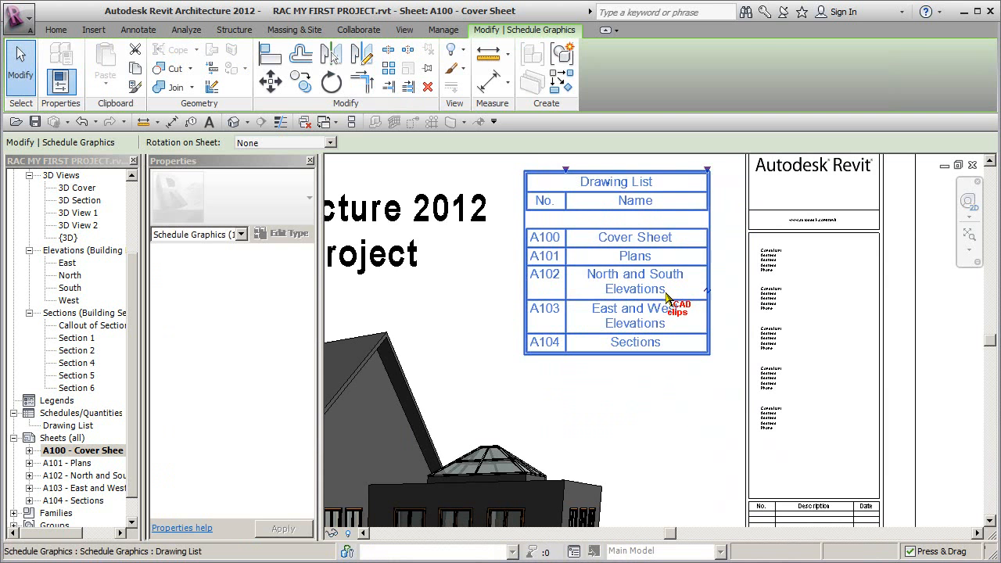
pyautogui.click(712, 186)
pyautogui.moveTo(713, 184)
pyautogui.mouseDown()
pyautogui.moveTo(712, 176)
pyautogui.moveTo(738, 186)
pyautogui.mouseUp()
pyautogui.click(679, 378)
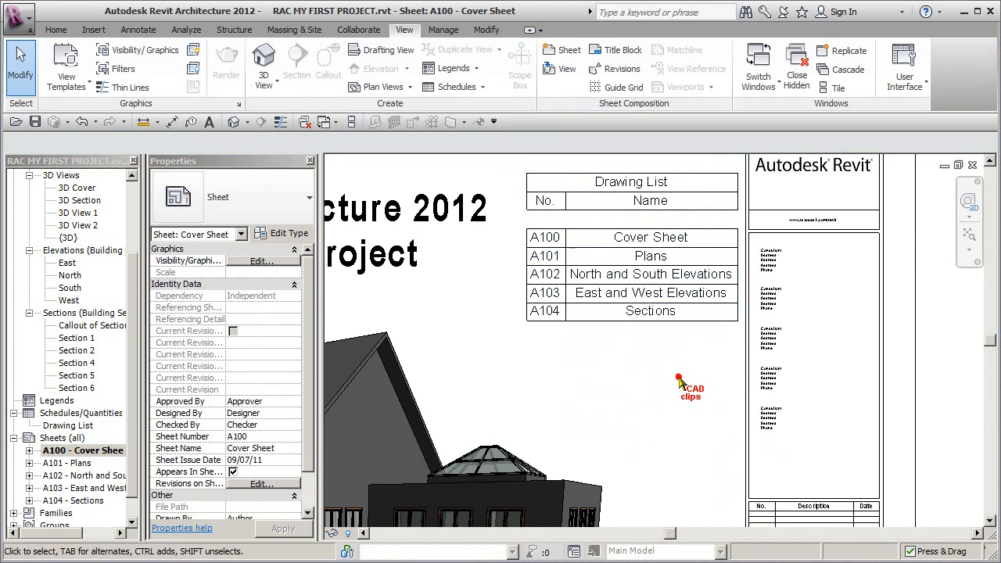
# Step: Move the Drawing List slightly down on the sheet, between the project title and the title block
pyautogui.scroll(-1, 679, 378)
pyautogui.moveTo(644, 267); pyautogui.dragTo(629, 323)
pyautogui.scroll(-2, 632, 322)
pyautogui.moveTo(705, 321)
pyautogui.mouseDown(button='middle')
pyautogui.moveTo(843, 271)
pyautogui.moveTo(784, 275)
pyautogui.mouseUp(button='middle')
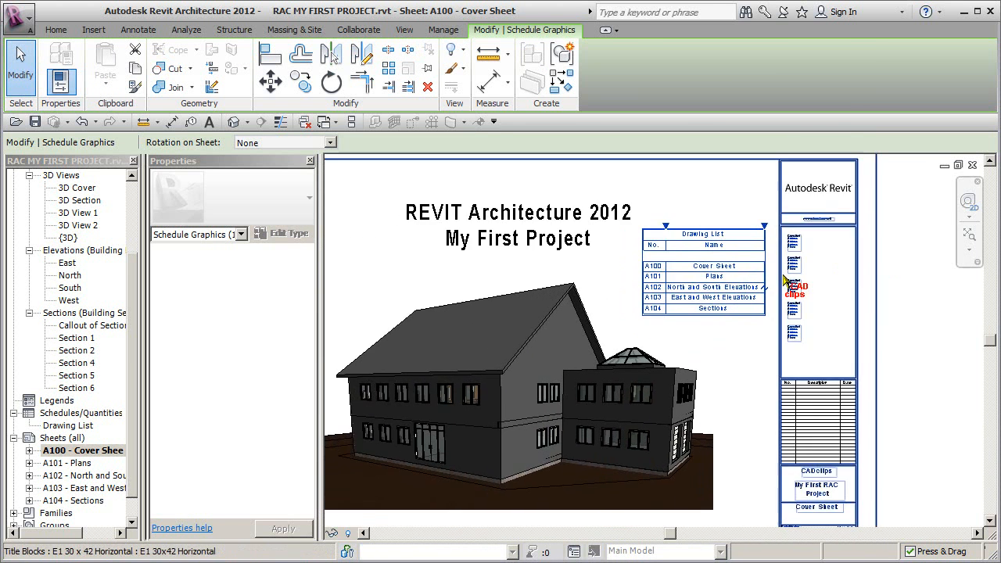
# Step: Shift the building view and the project title together slightly left and down on the cover sheet
pyautogui.scroll(-2, 784, 276)
pyautogui.click(613, 334)
pyautogui.keyDown('ctrl'); pyautogui.click(589, 255); pyautogui.keyUp('ctrl')
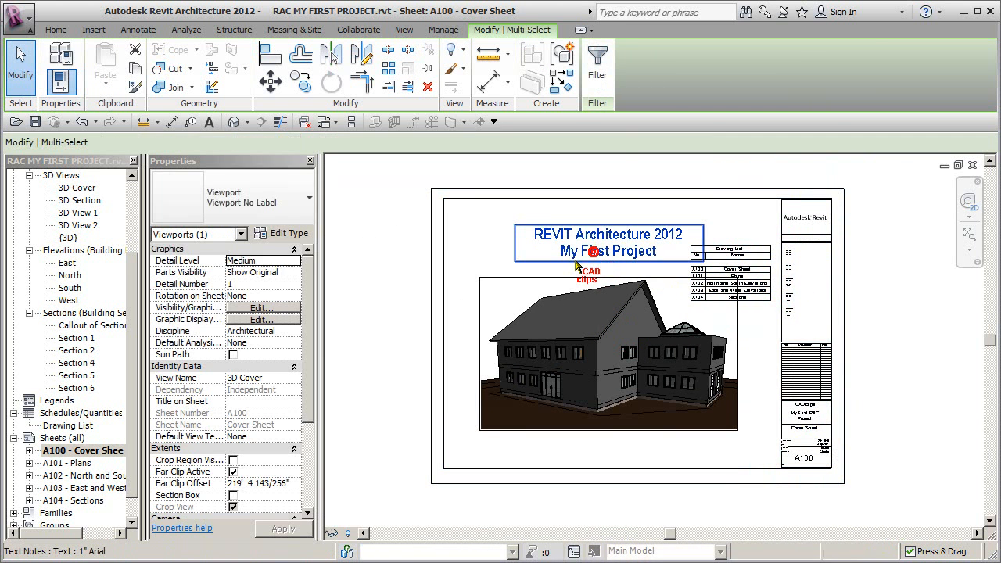
pyautogui.moveTo(592, 258); pyautogui.dragTo(579, 267)
# Step: Narrow the Drawing List's Name column so the two elevation sheet names wrap onto two lines
pyautogui.scroll(2, 755, 258)
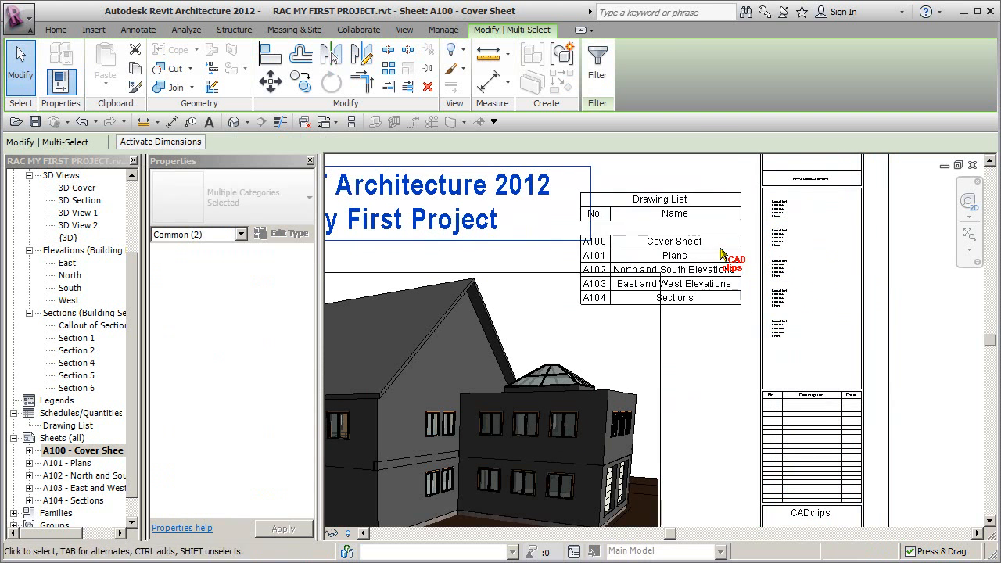
pyautogui.click(741, 268)
pyautogui.moveTo(740, 183); pyautogui.dragTo(718, 197)
pyautogui.click(941, 360)
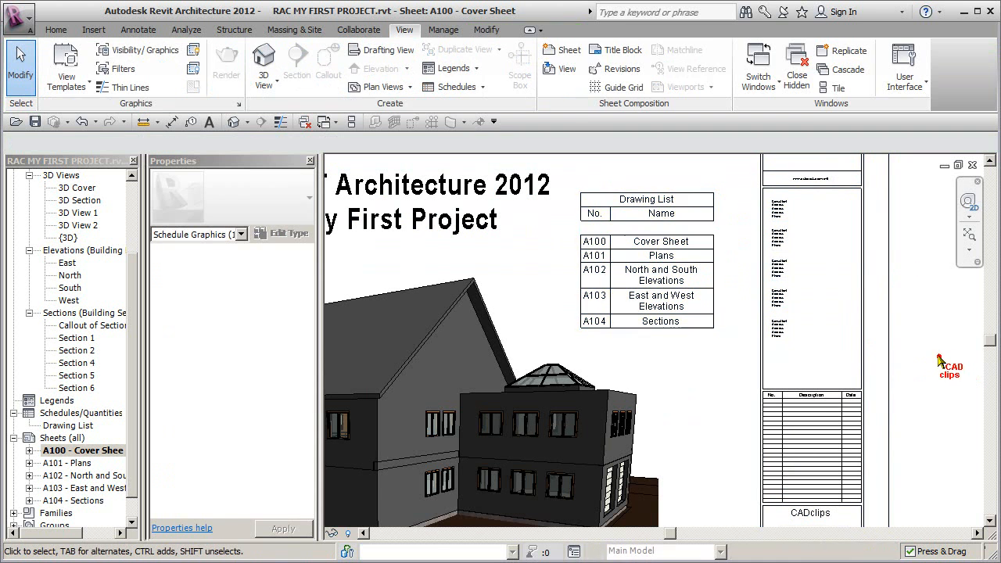
# Step: Nudge the Drawing List right, closer to the title block
pyautogui.click(646, 239)
pyautogui.press('Right')
pyautogui.press('Right')
pyautogui.press('Right')
pyautogui.press('Right')
pyautogui.press('Right')
pyautogui.press('Right')
pyautogui.press('Right')
pyautogui.press('Right')
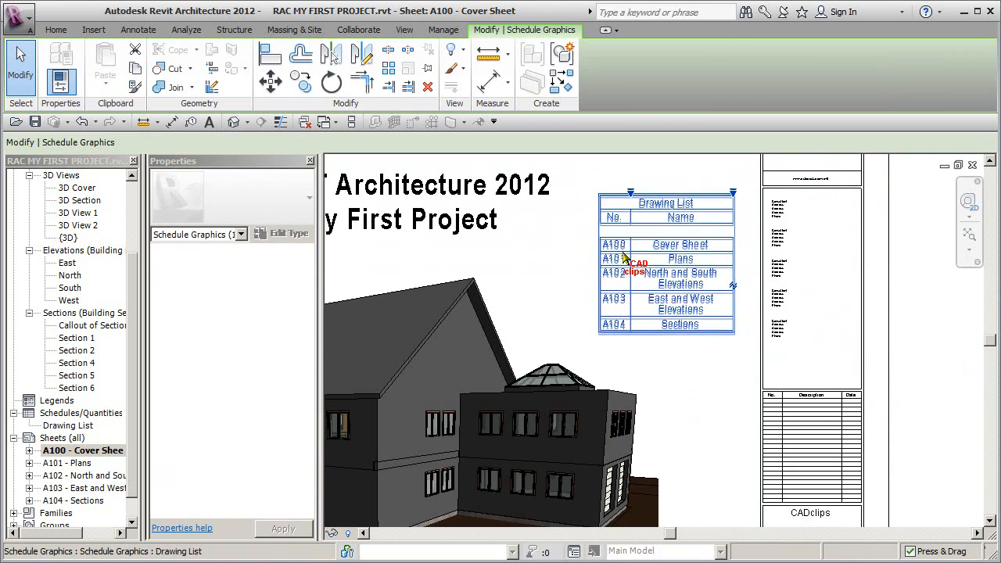
# Step: Import the image HI-RES-CADclips-Logo.JPG and place it on the cover sheet over the project title
pyautogui.press('Escape')
pyautogui.scroll(-1, 516, 262)
pyautogui.scroll(3, 656, 272)
pyautogui.scroll(-1, 706, 317)
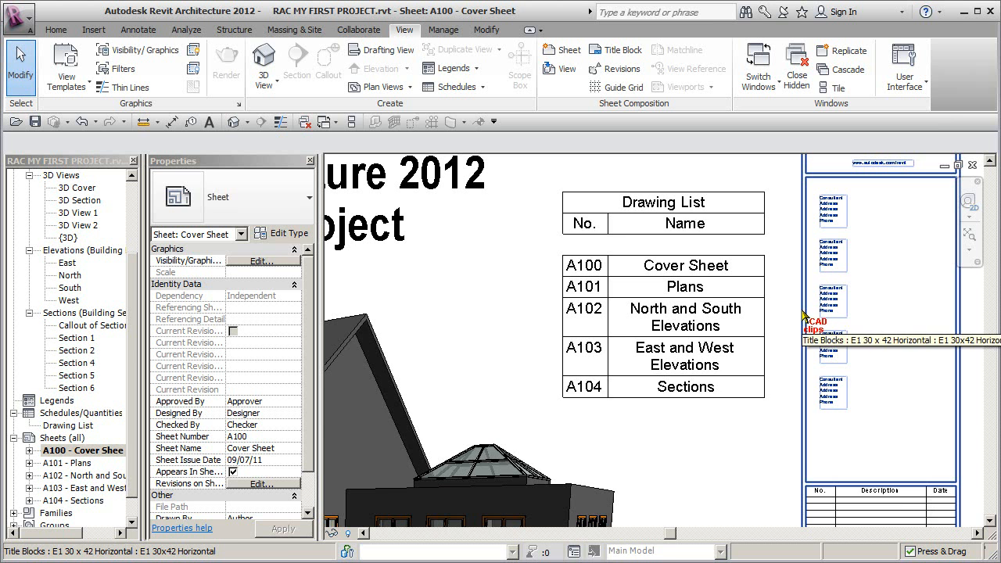
pyautogui.scroll(-6, 802, 311)
pyautogui.moveTo(803, 311); pyautogui.dragTo(777, 299, button='middle')
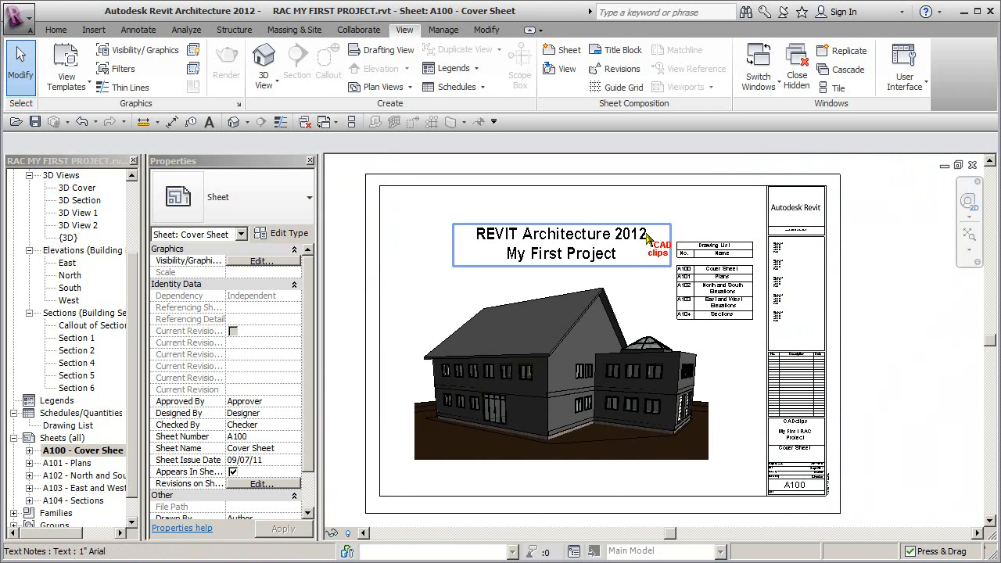
pyautogui.click(93, 31)
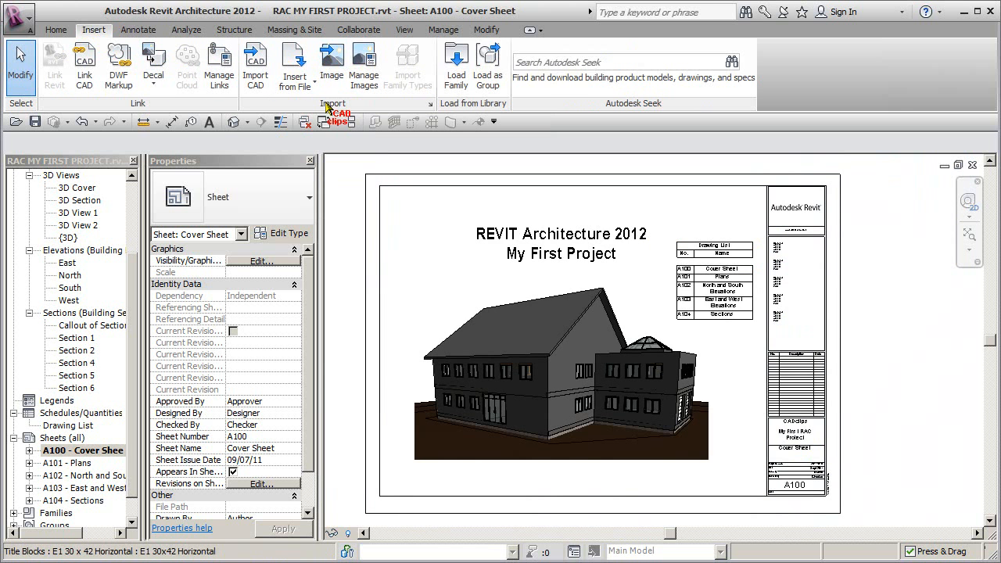
pyautogui.click(328, 64)
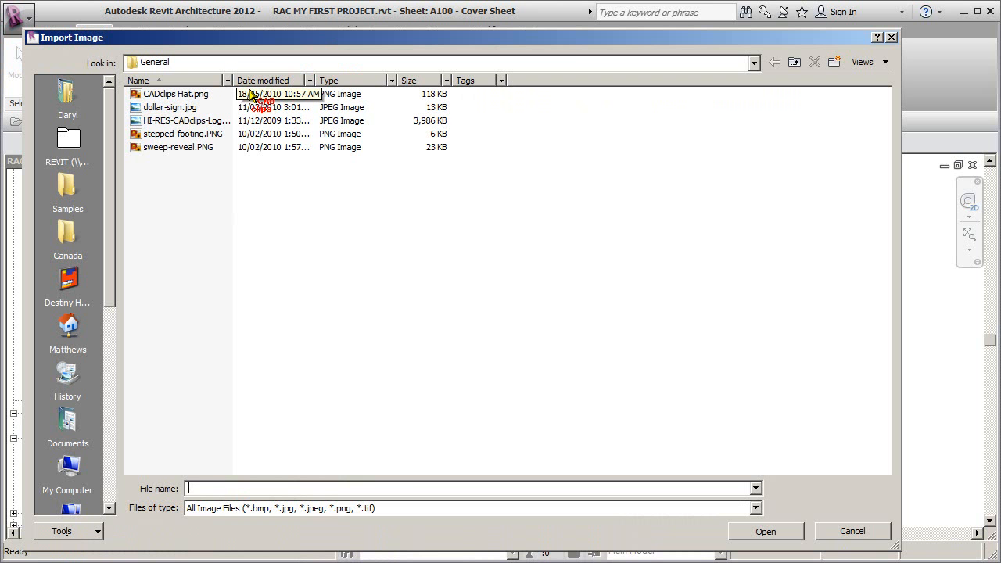
pyautogui.click(192, 122)
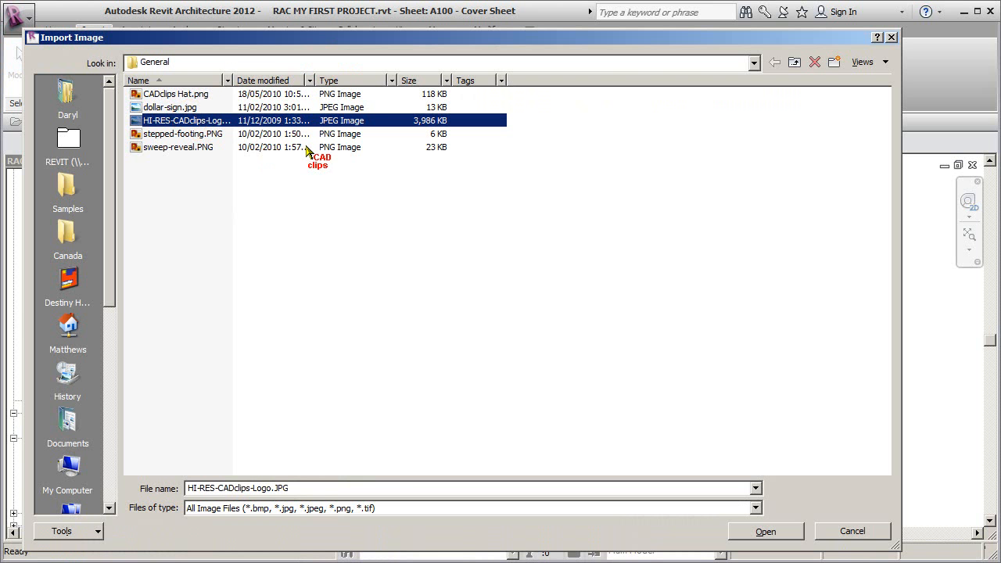
pyautogui.click(766, 532)
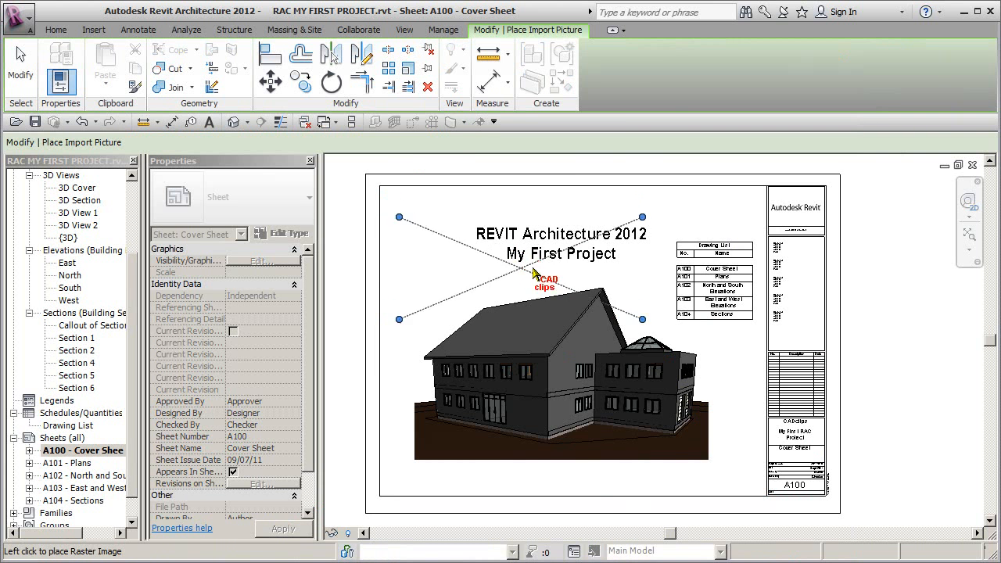
pyautogui.click(528, 271)
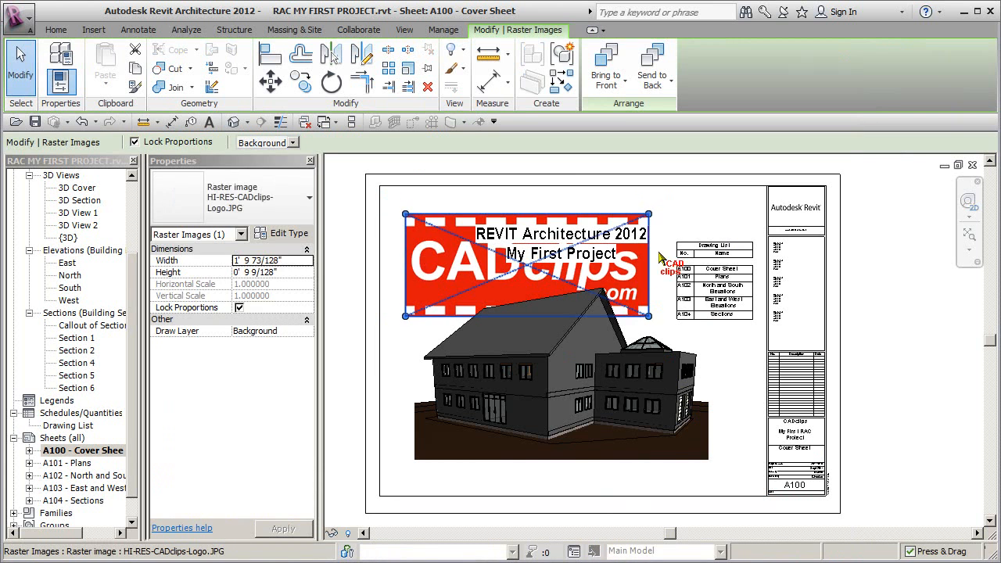
# Step: Scale the logo down proportionally to about 6 11/16" wide and position it directly above the Drawing List
pyautogui.moveTo(573, 243)
pyautogui.mouseDown()
pyautogui.moveTo(480, 283)
pyautogui.moveTo(682, 249)
pyautogui.moveTo(704, 215)
pyautogui.moveTo(719, 224)
pyautogui.moveTo(713, 234)
pyautogui.mouseUp()
pyautogui.scroll(5, 739, 274)
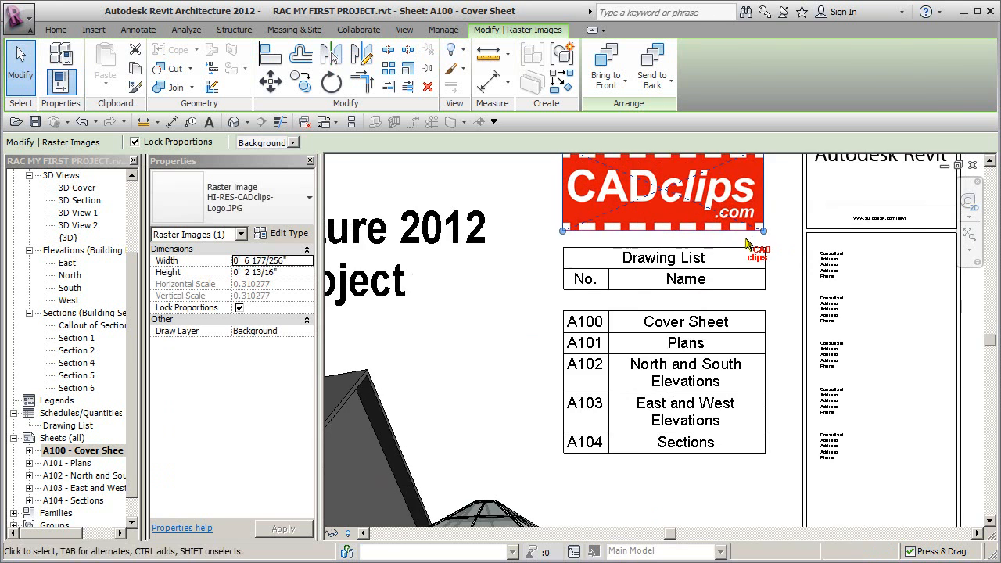
pyautogui.moveTo(737, 283); pyautogui.dragTo(683, 282, button='middle')
pyautogui.click(720, 193)
pyautogui.click(657, 221)
pyautogui.moveTo(657, 222); pyautogui.dragTo(661, 224)
pyautogui.click(643, 168)
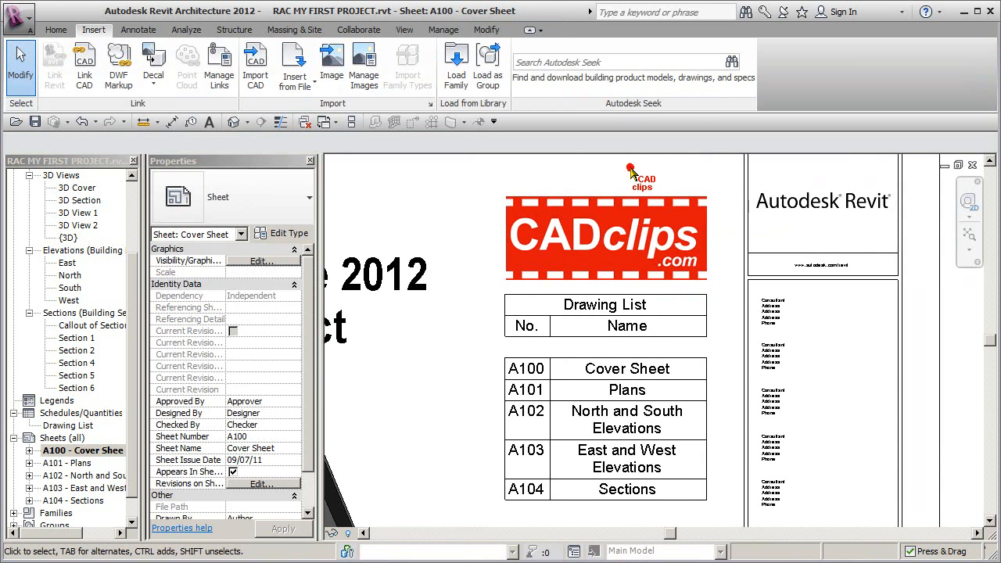
# Step: Fine-tune the logo's upper corner so its edges line up with the width of the Drawing List
pyautogui.click(620, 216)
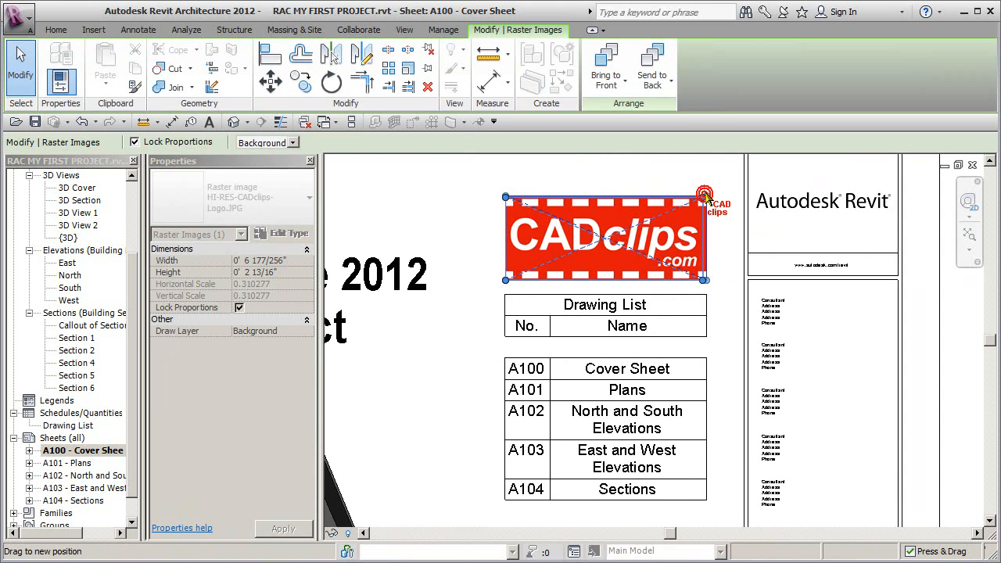
pyautogui.press('Escape')
pyautogui.scroll(-5, 710, 202)
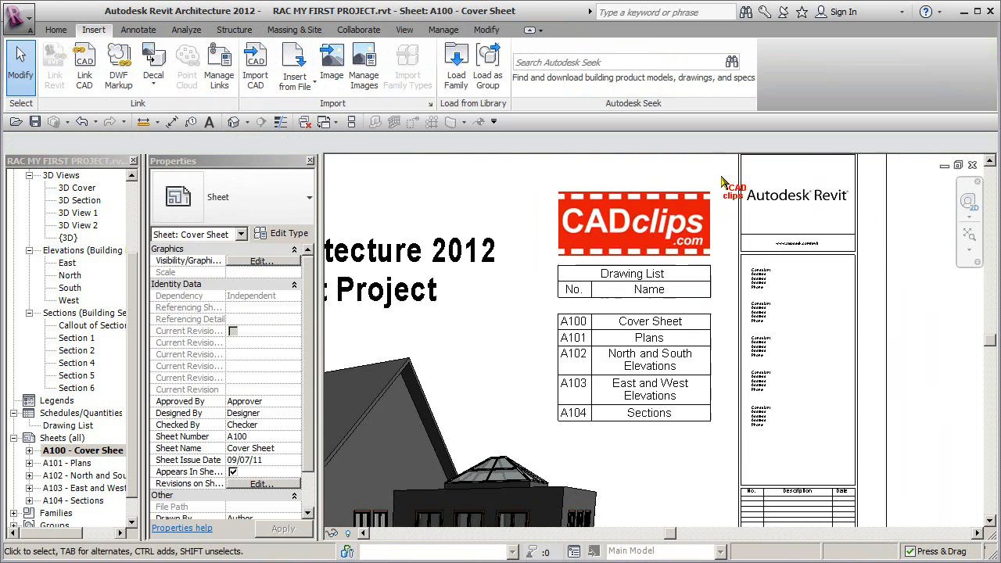
pyautogui.moveTo(774, 286); pyautogui.dragTo(857, 310, button='middle')
pyautogui.scroll(1, 813, 308)
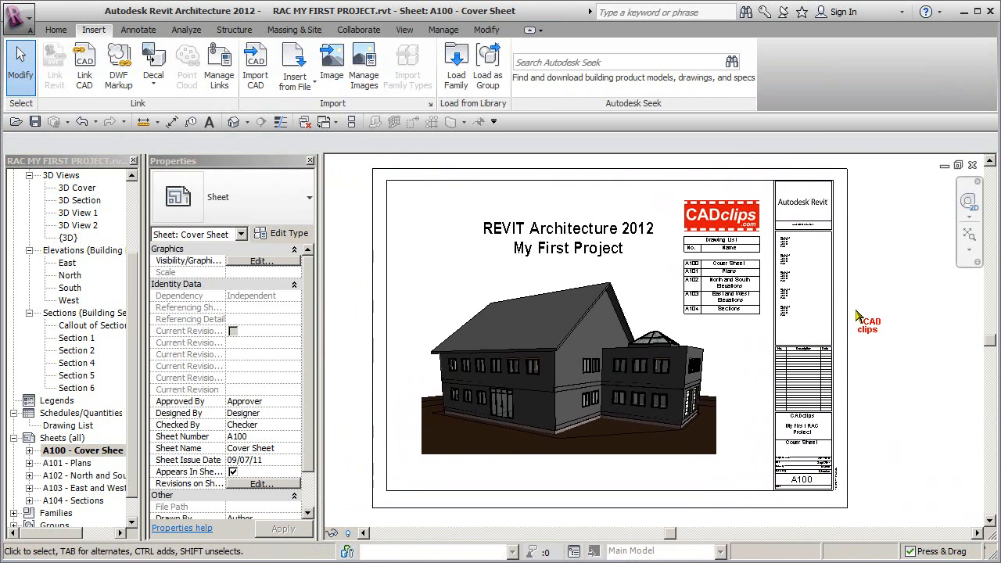